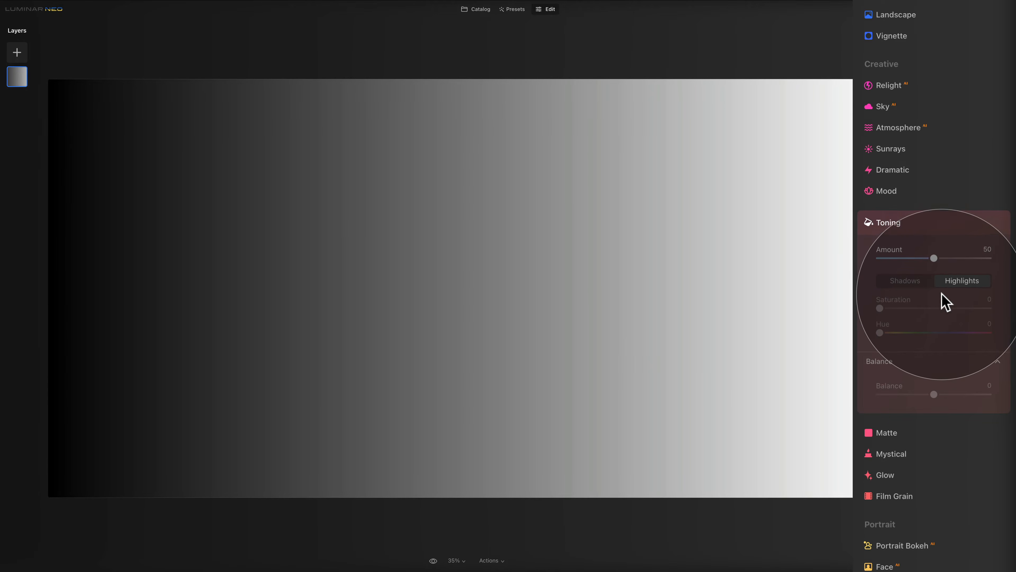
Try Toning Amount values of 100, 9 and 60 on the grayscale gradient, and reset the Amount to its default
drag(933, 258, 1000, 265)
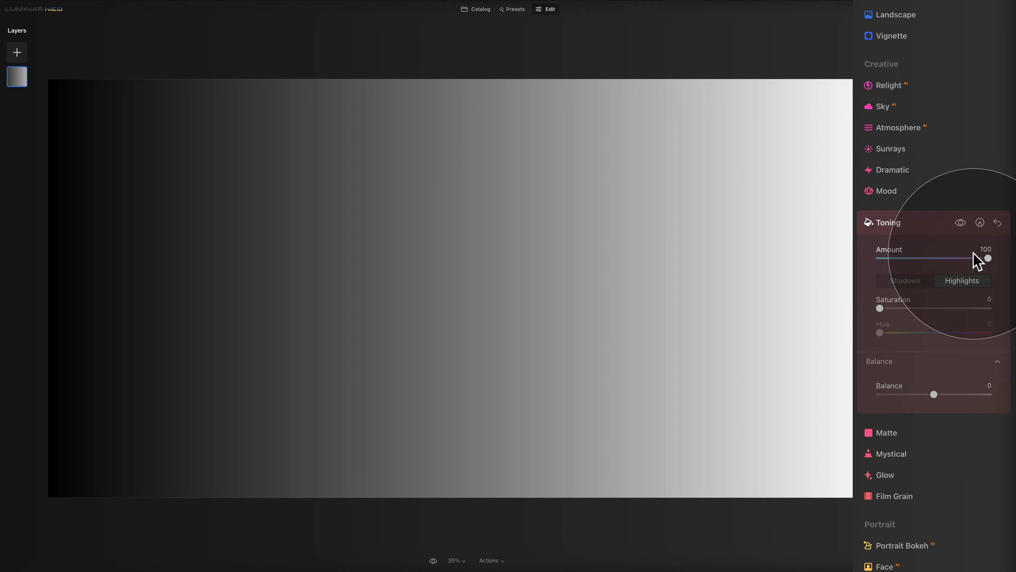
click(885, 258)
drag(883, 258, 886, 258)
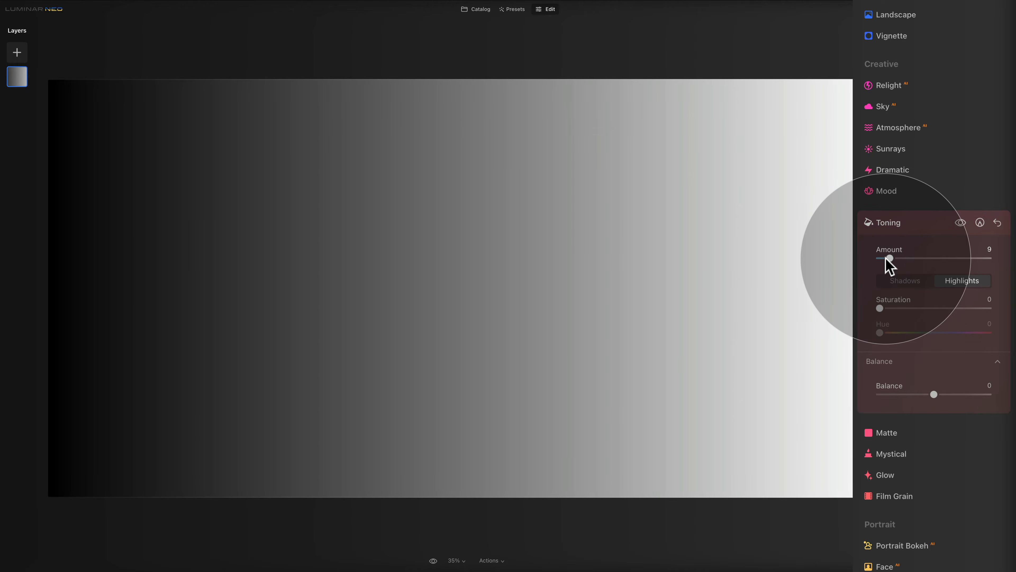
drag(885, 258, 944, 258)
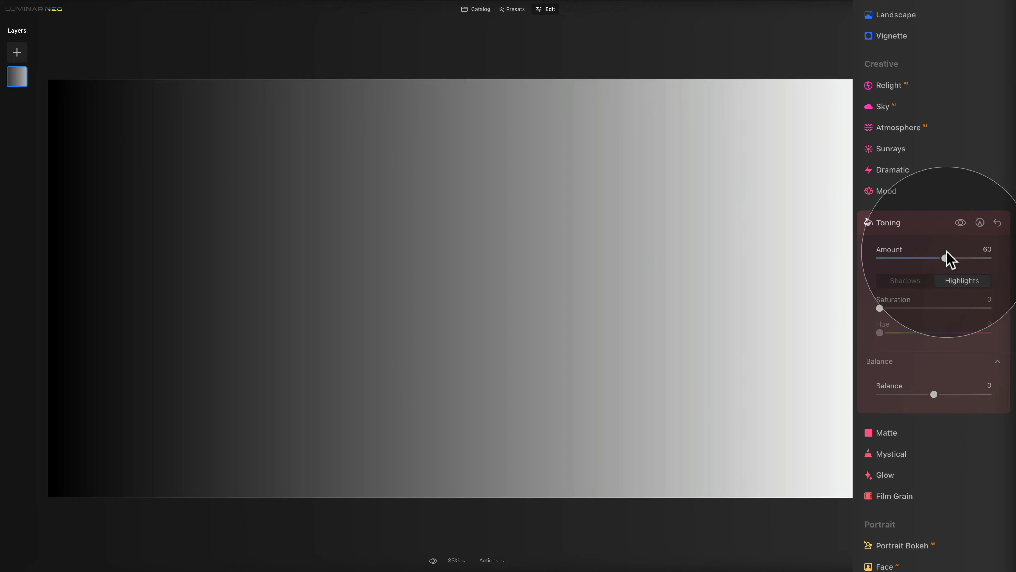
double_click(891, 257)
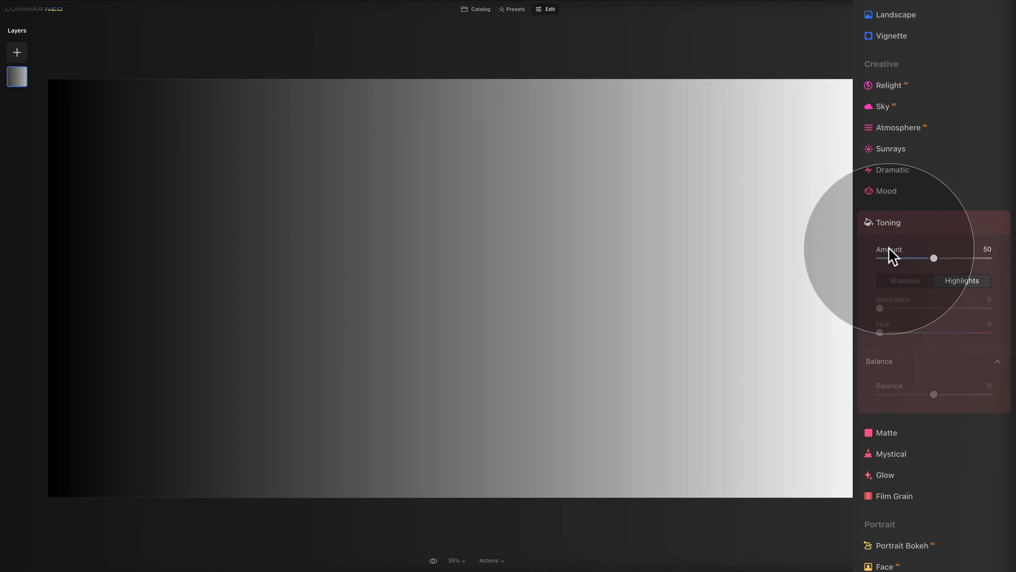
Set the gradient's Toning Amount to 100 and its highlights to Saturation 100 and Hue 0
drag(928, 261, 995, 264)
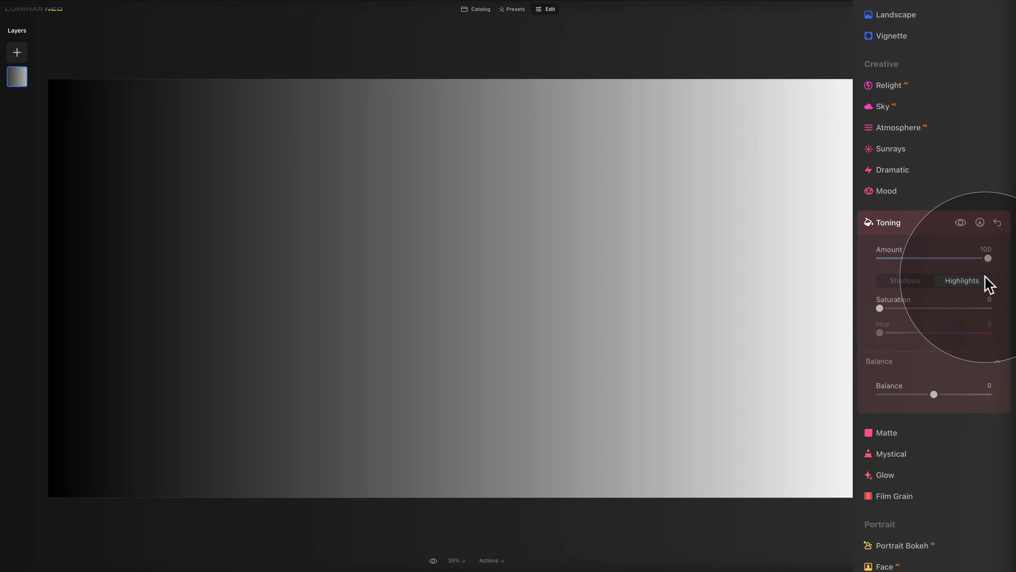
click(916, 281)
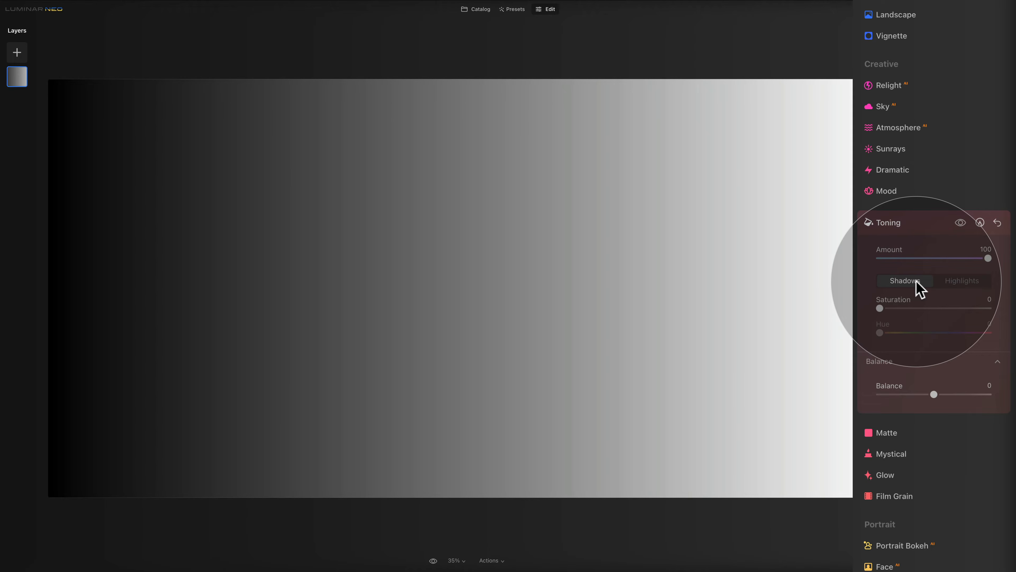
click(971, 285)
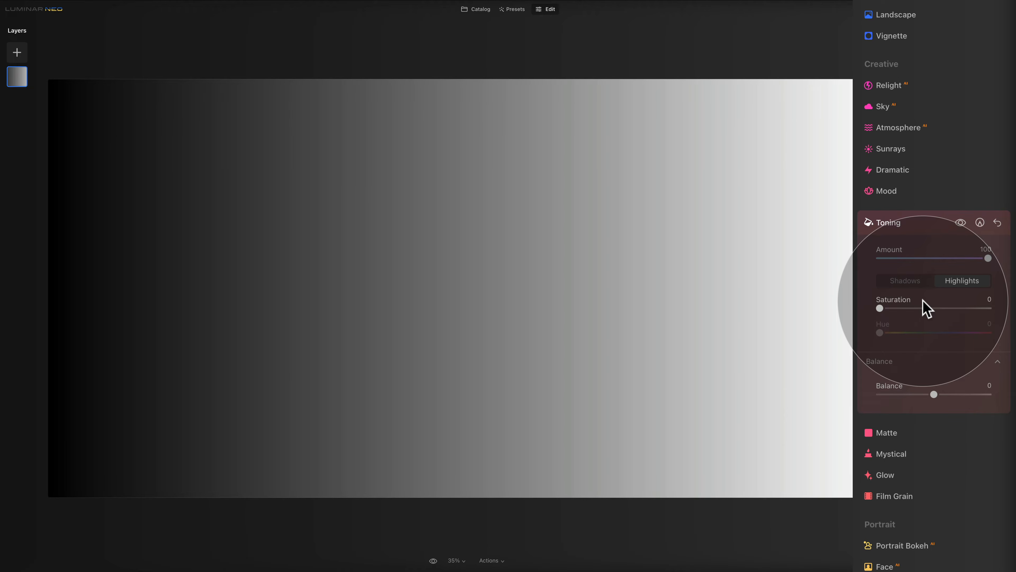
drag(881, 309, 992, 309)
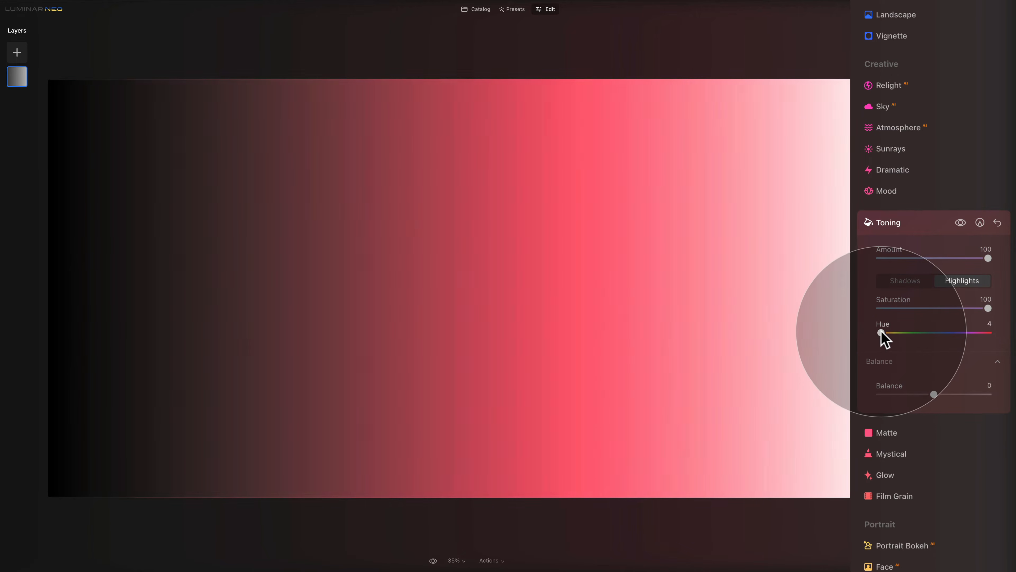
mouse_move(882, 333)
mouse_down()
mouse_move(998, 334)
mouse_move(871, 337)
mouse_up()
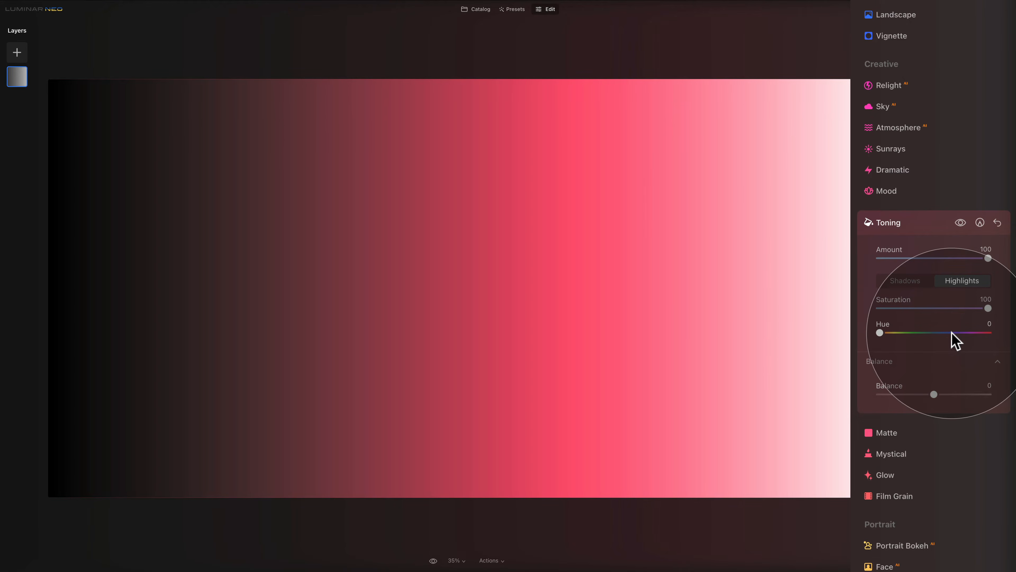
Tone the gradient's shadows blue with Saturation 100 and Hue 238
click(924, 279)
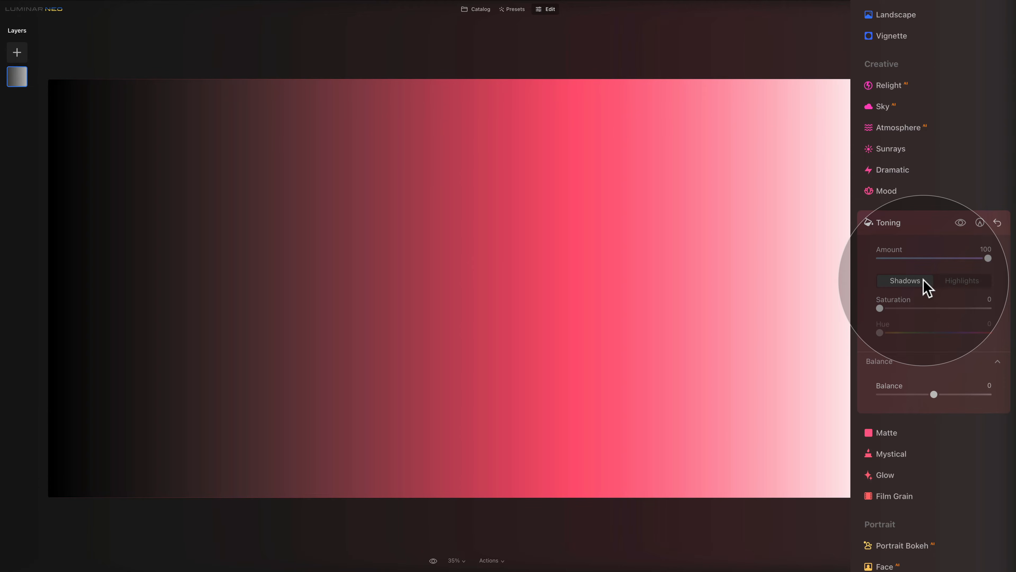
drag(880, 310, 1010, 320)
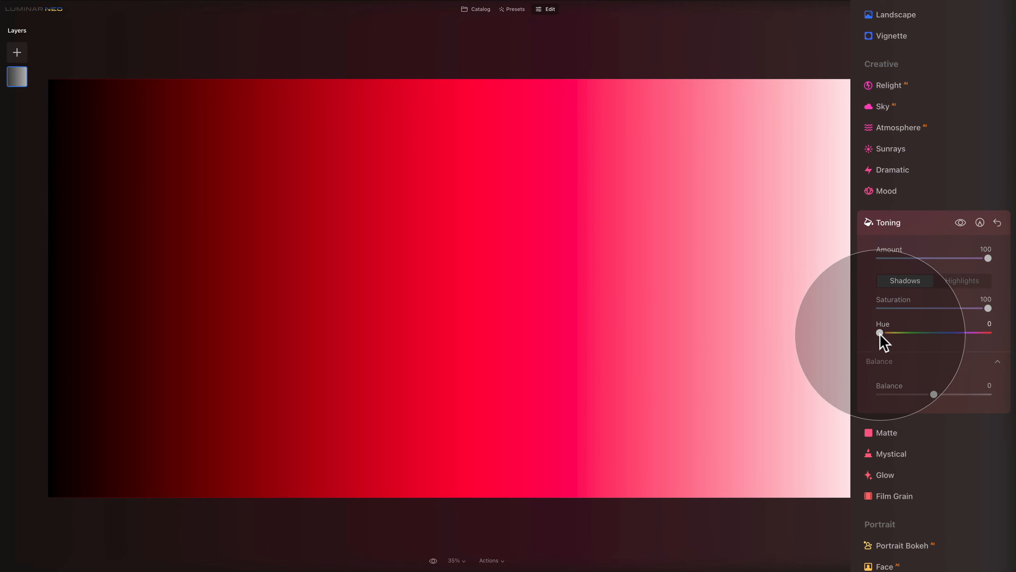
drag(881, 334, 956, 339)
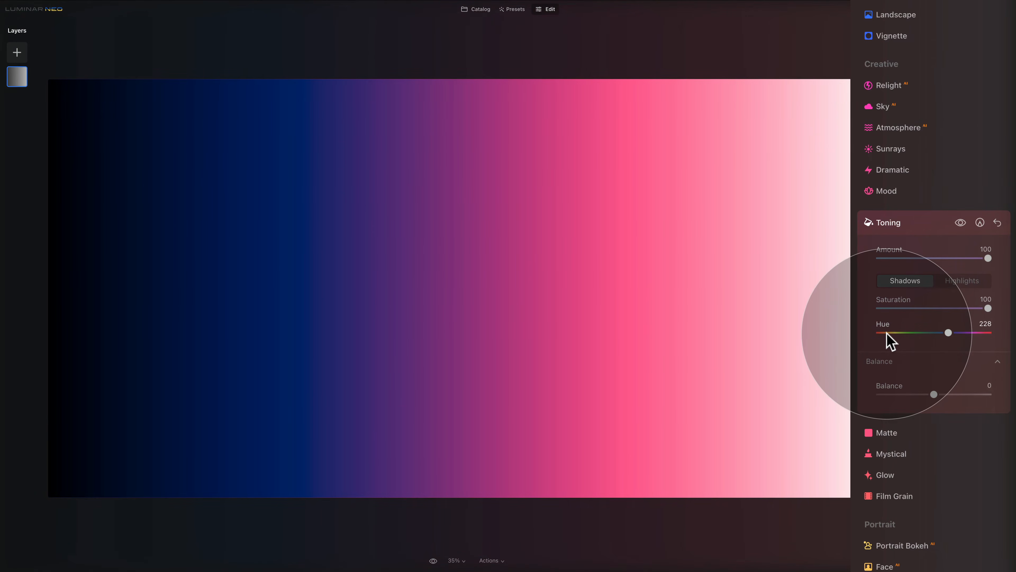
drag(948, 333, 966, 360)
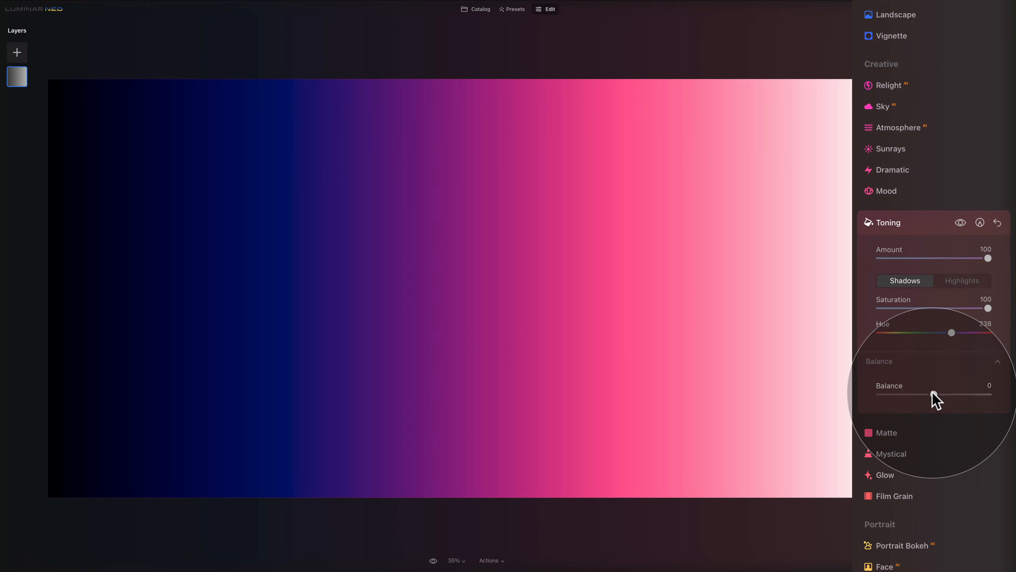
Try the Toning Balance at -100 and towards its positive end, resetting it to 0 each time
drag(933, 394, 879, 395)
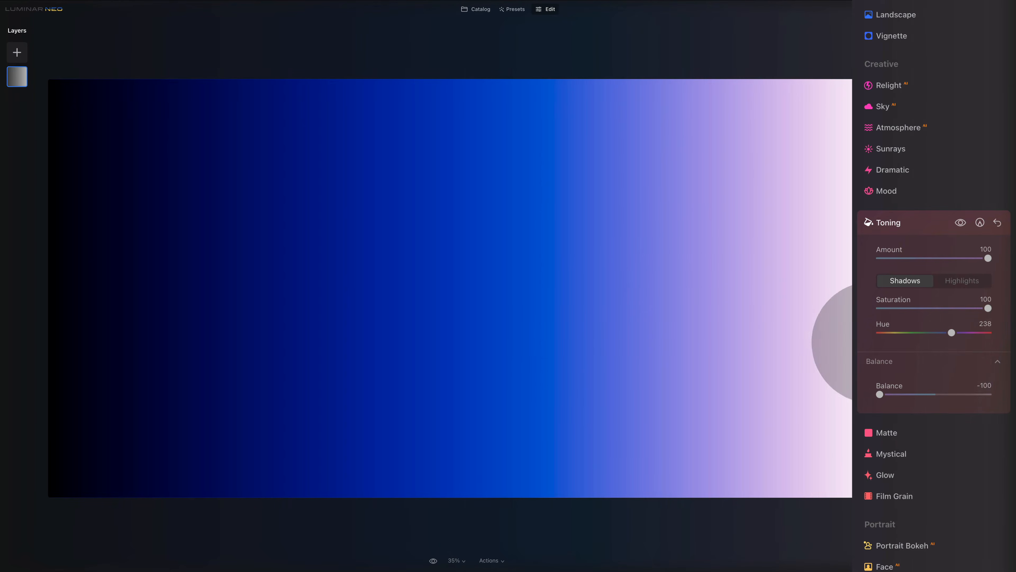
double_click(891, 394)
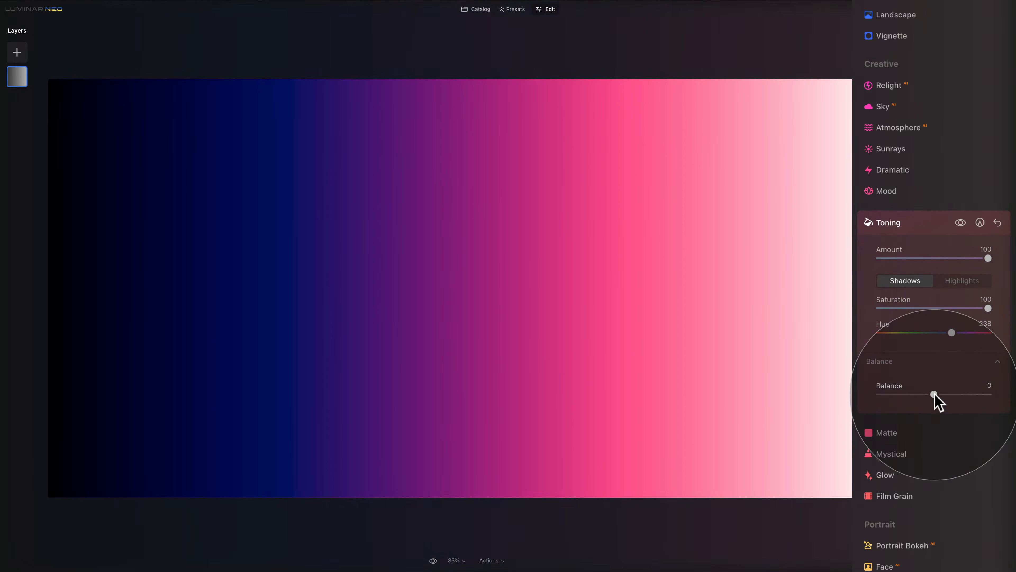
drag(933, 394, 1009, 404)
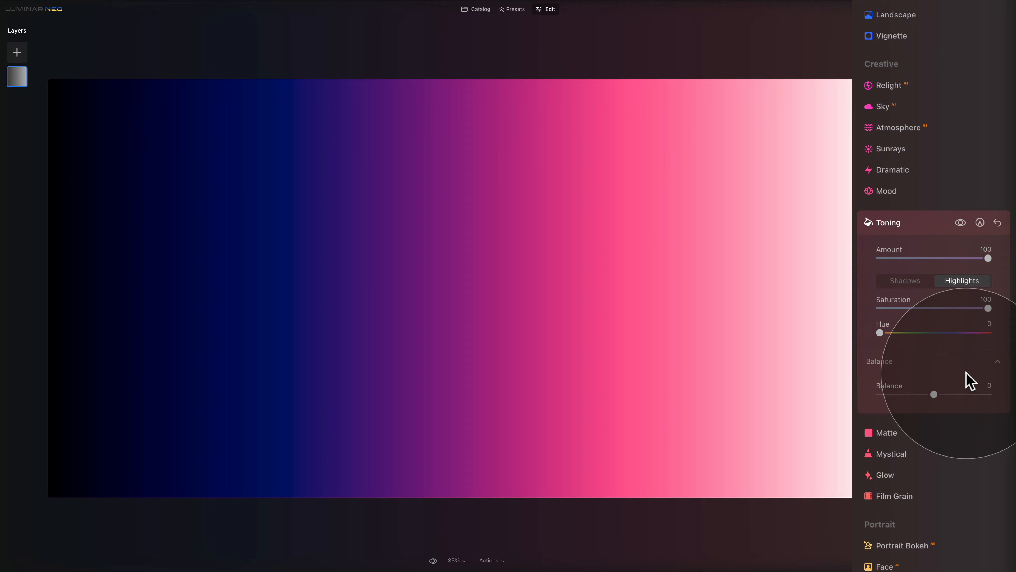
click(911, 282)
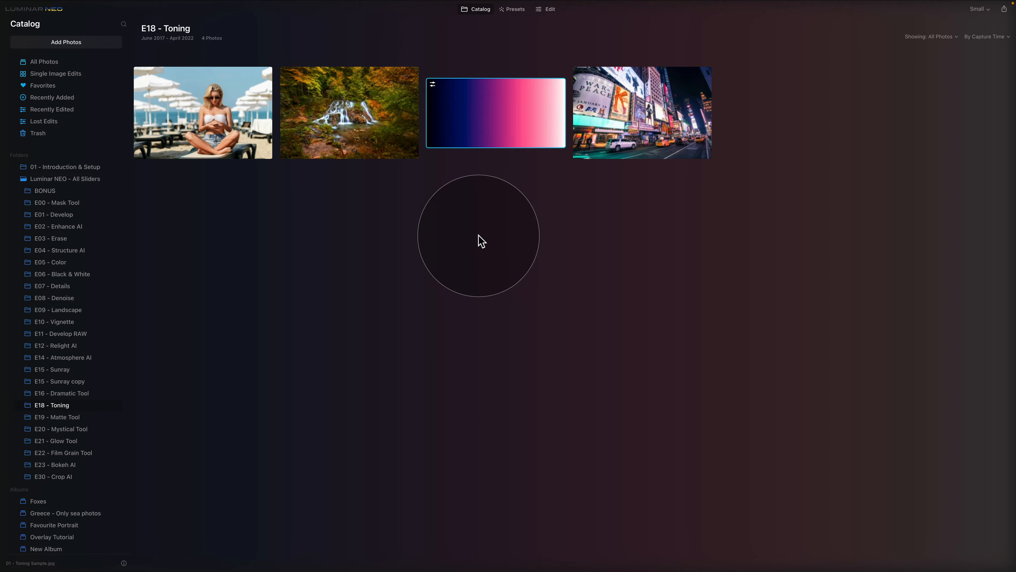
Open the autumn waterfall photo from the catalog for editing and bring up its Toning settings
click(374, 126)
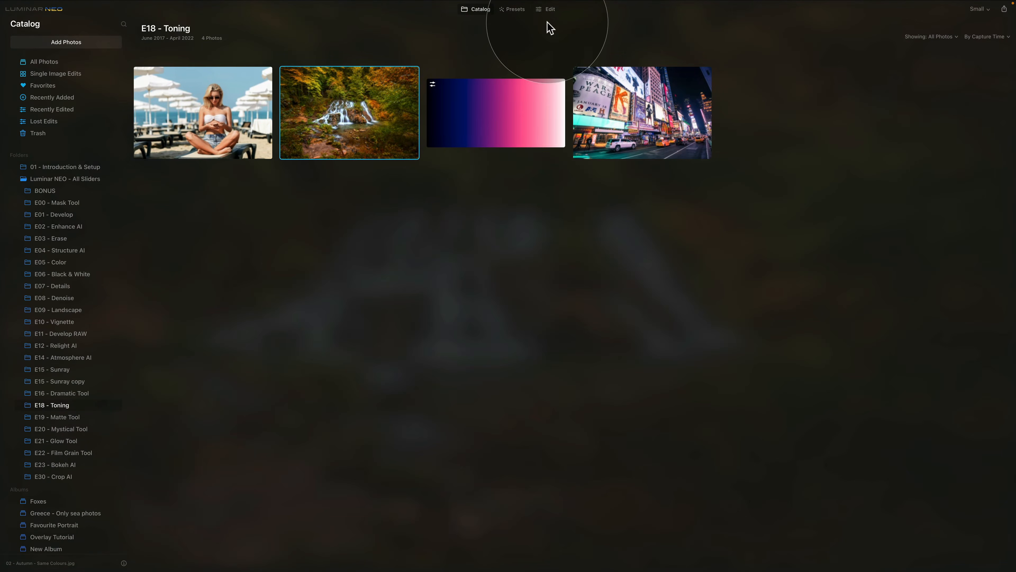
click(549, 9)
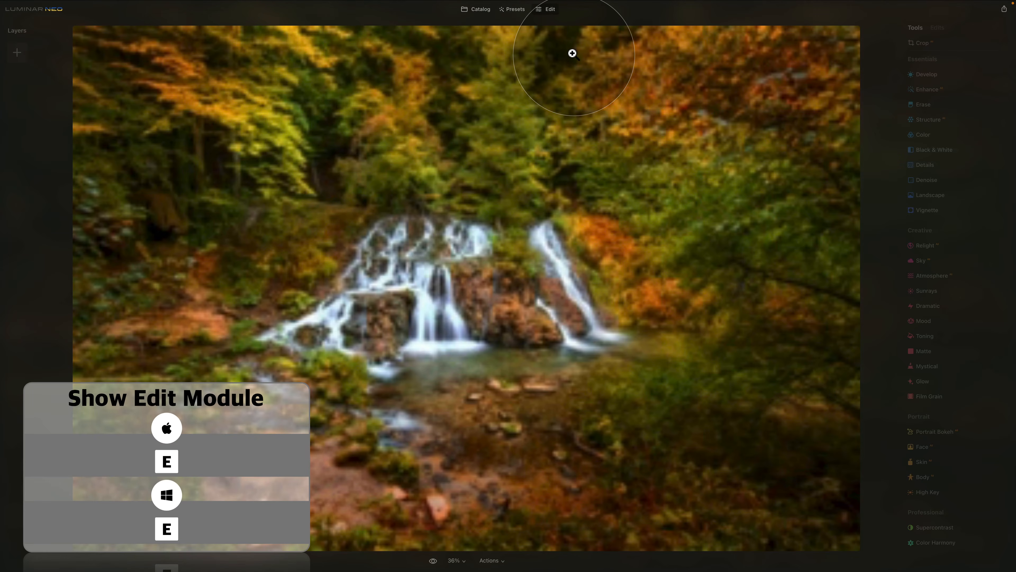
click(924, 336)
scroll(938, 290, down, 5)
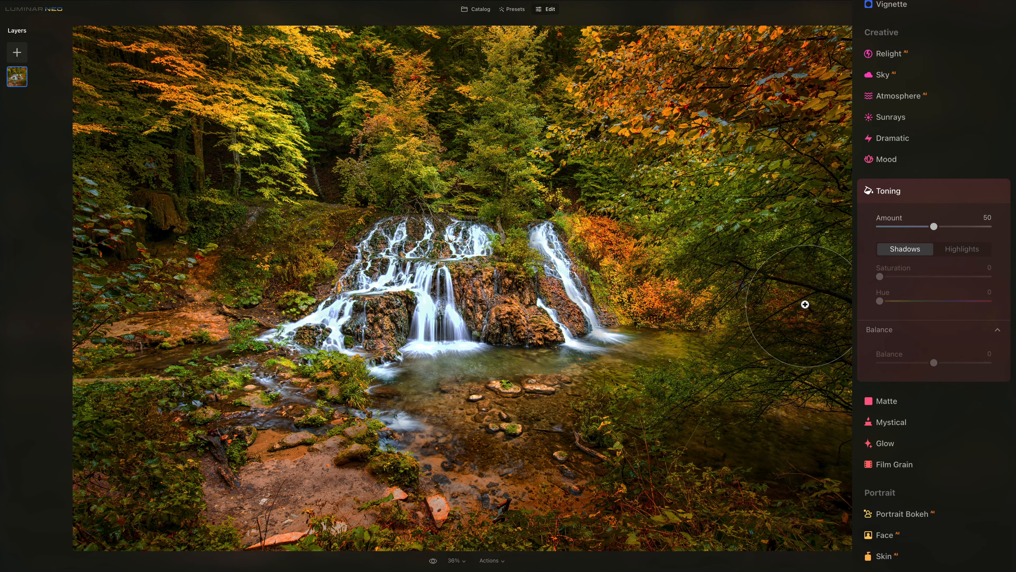
Set the waterfall photo's Toning Amount to 100 and warm its highlights with Saturation 66 and Hue 22
click(960, 249)
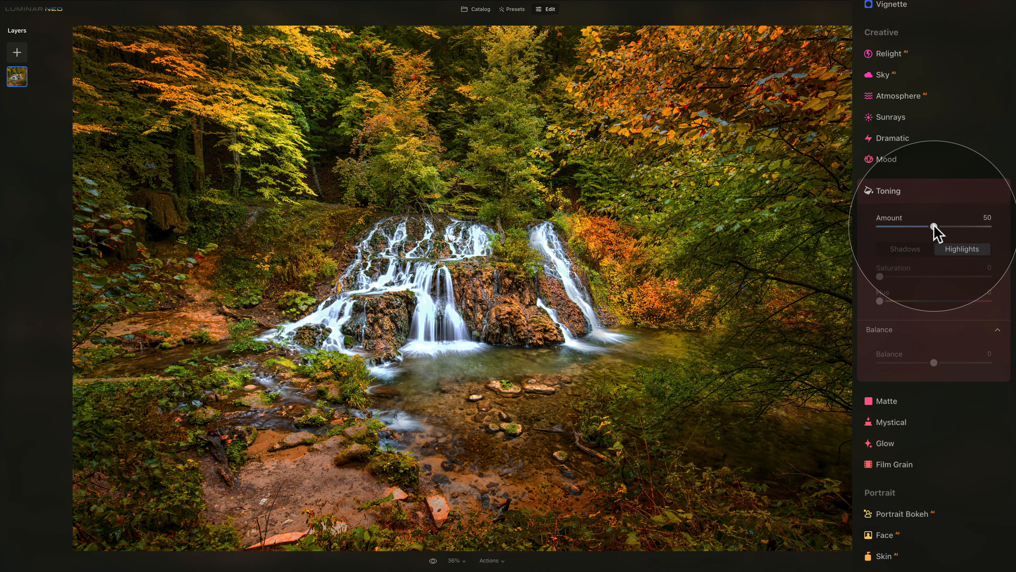
drag(934, 227, 1006, 236)
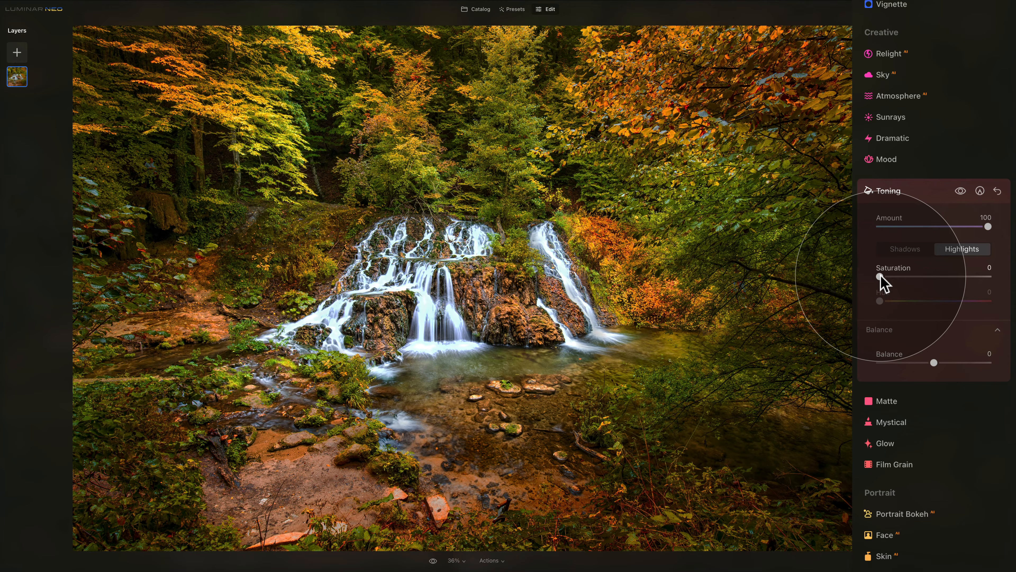
drag(882, 278, 1014, 288)
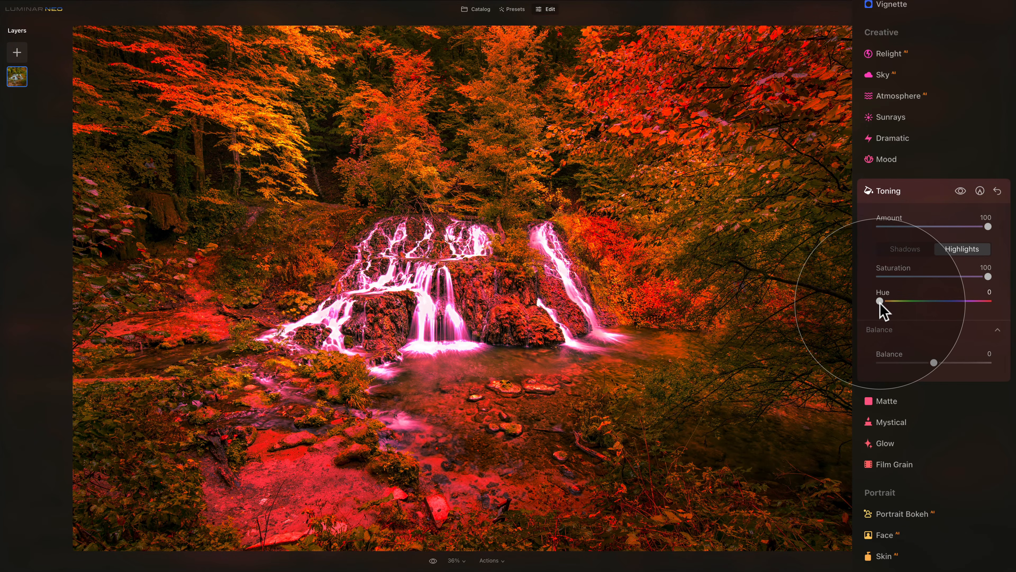
drag(881, 302, 888, 303)
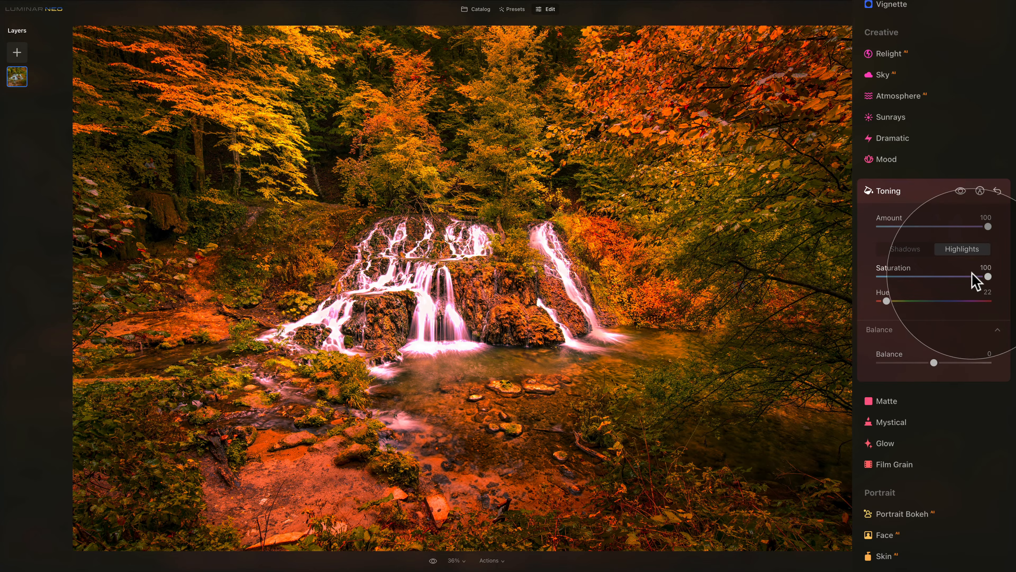
drag(989, 277, 952, 278)
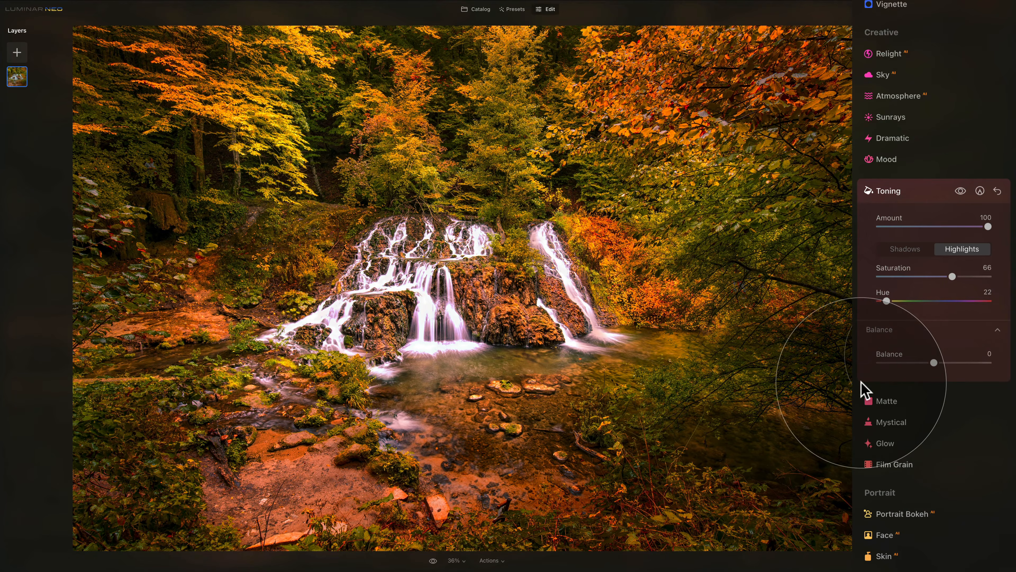
Warm the waterfall photo's shadows with Toning Saturation 40 and Hue 23
click(902, 252)
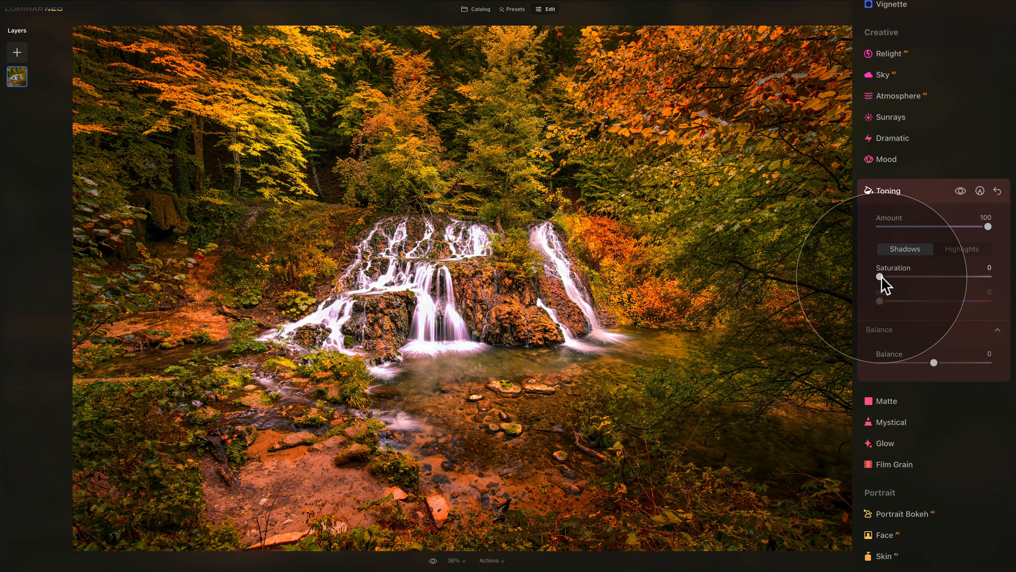
drag(880, 277, 989, 277)
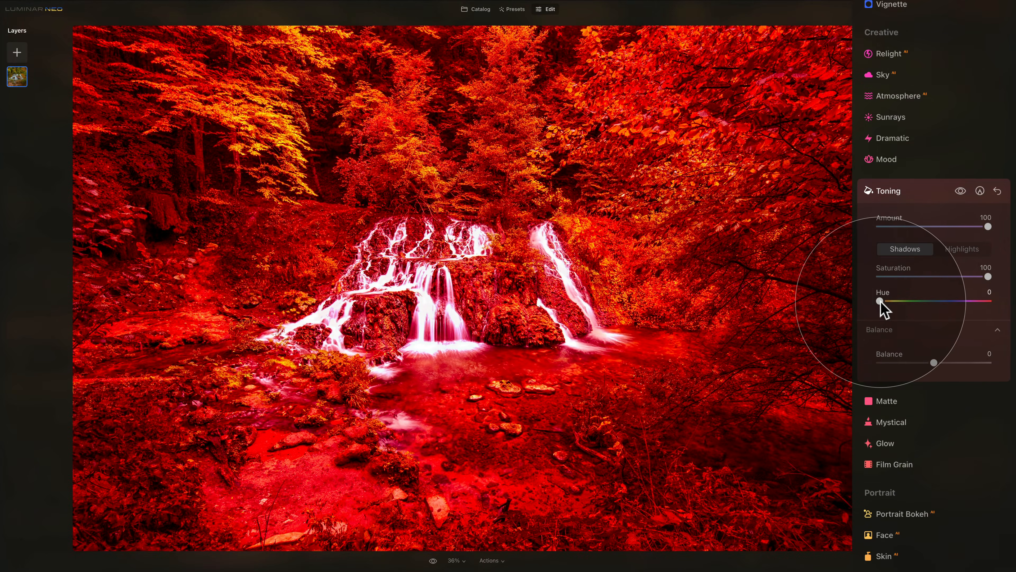
drag(880, 300, 888, 304)
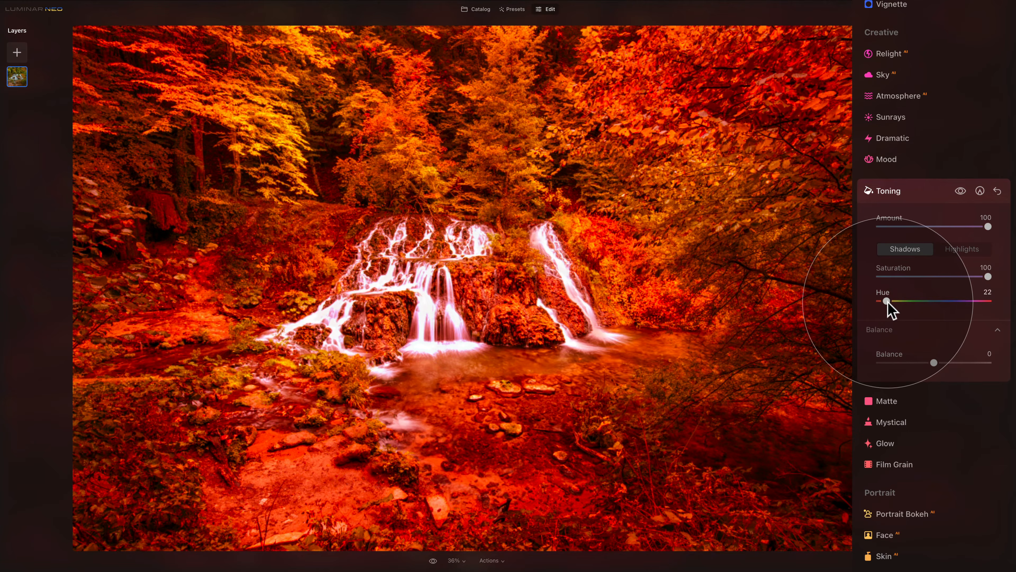
drag(987, 276, 916, 288)
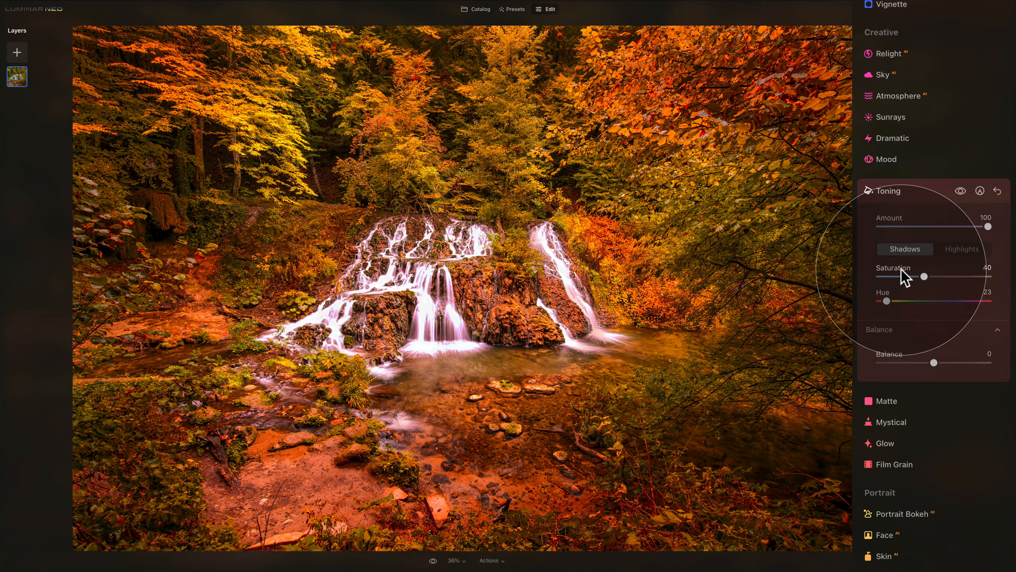
Reduce the waterfall photo's overall Toning Amount to 58 and compare the photo with and without the effect
click(964, 249)
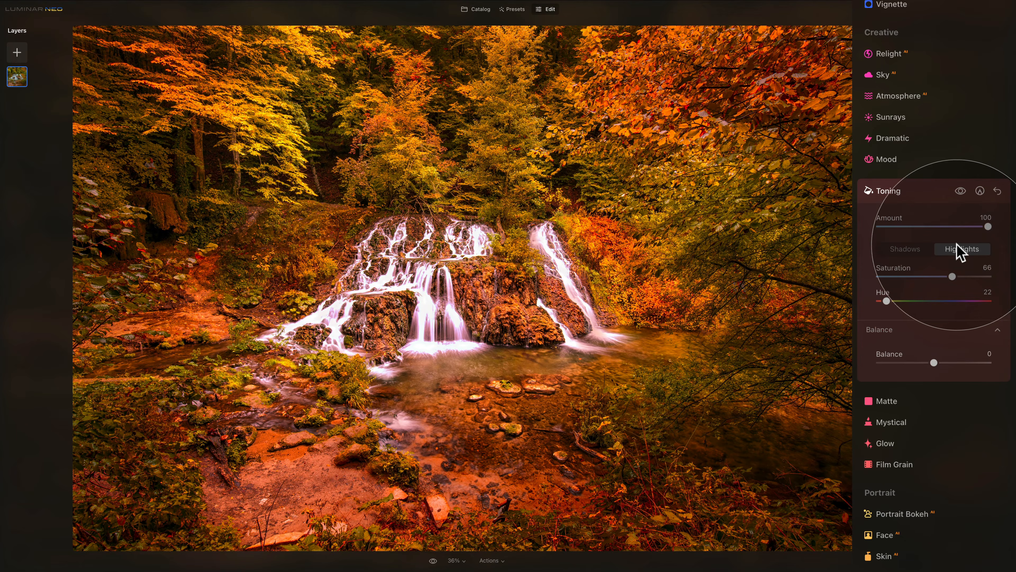
drag(989, 226, 939, 232)
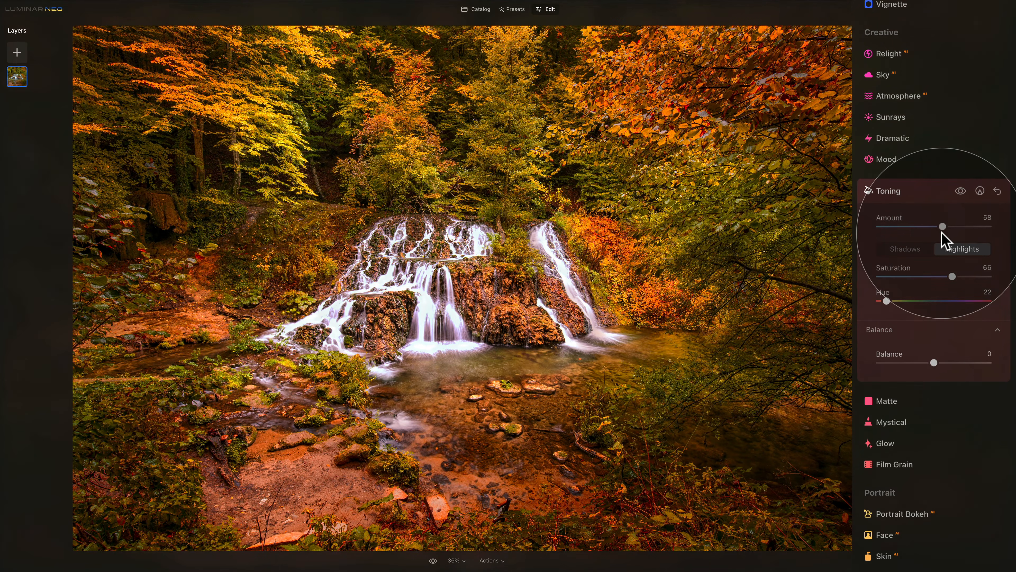
click(960, 192)
click(961, 191)
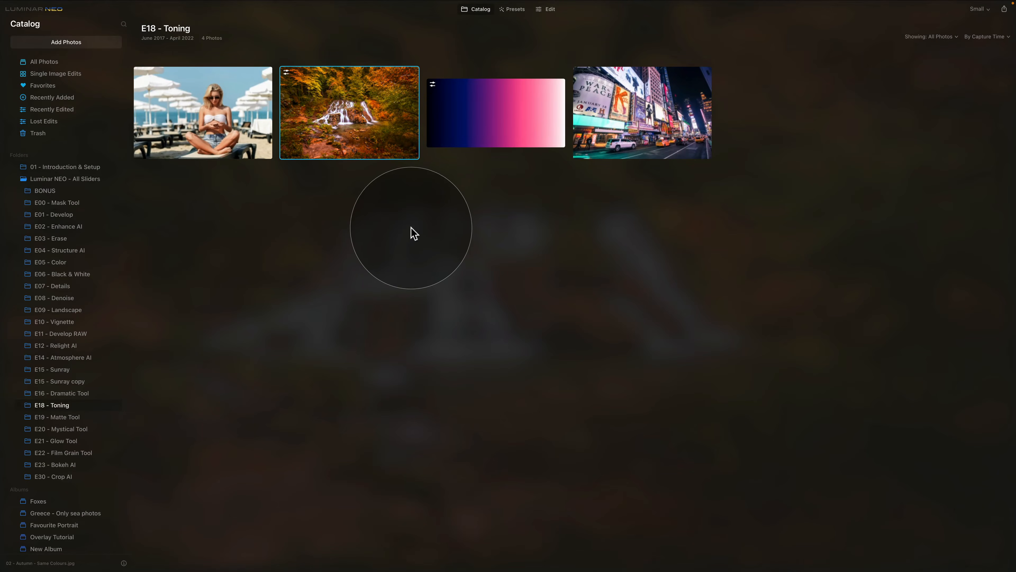
Open the beach photo of the woman under the umbrellas for editing and bring up its Toning settings
click(229, 126)
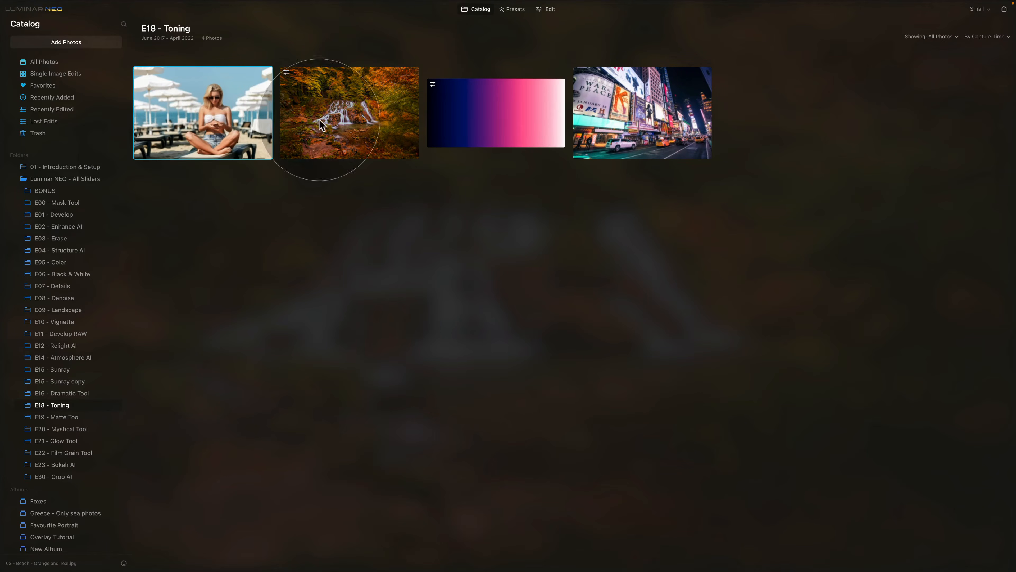
click(545, 10)
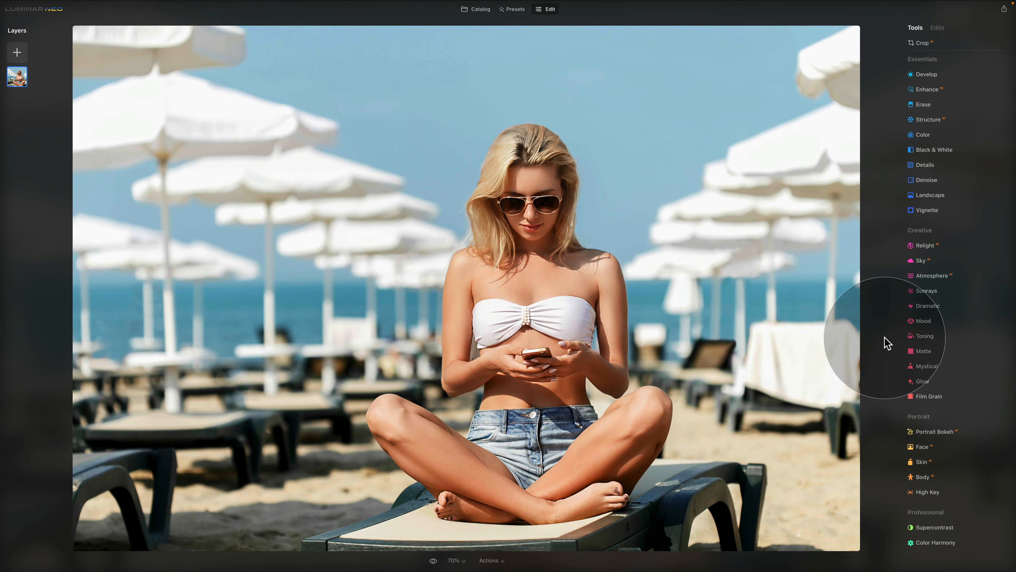
click(925, 336)
scroll(948, 132, down, 5)
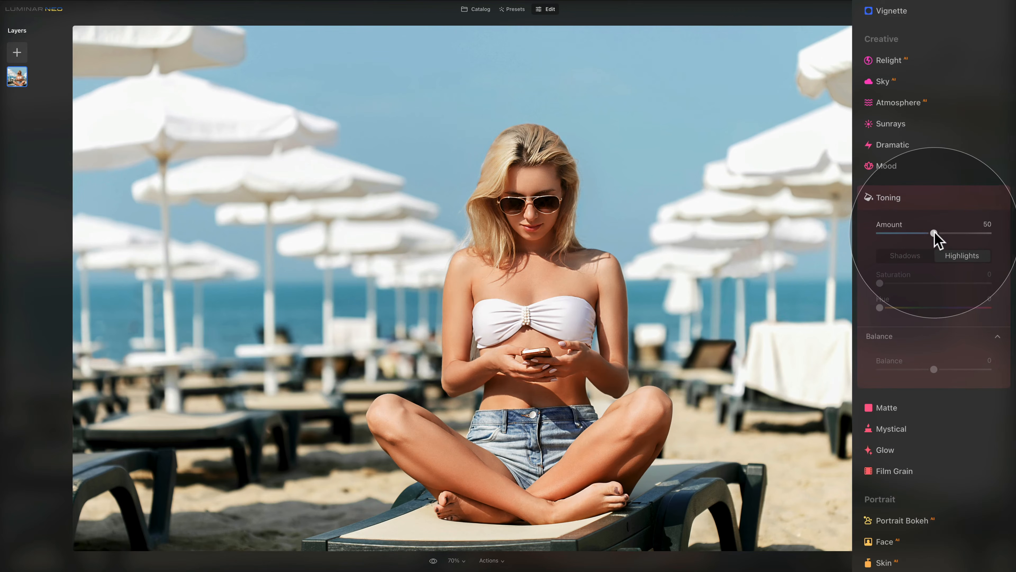
Set the beach photo's Toning Amount to 100 and tint its highlights teal with Saturation 39 and Hue 184
drag(932, 233, 988, 234)
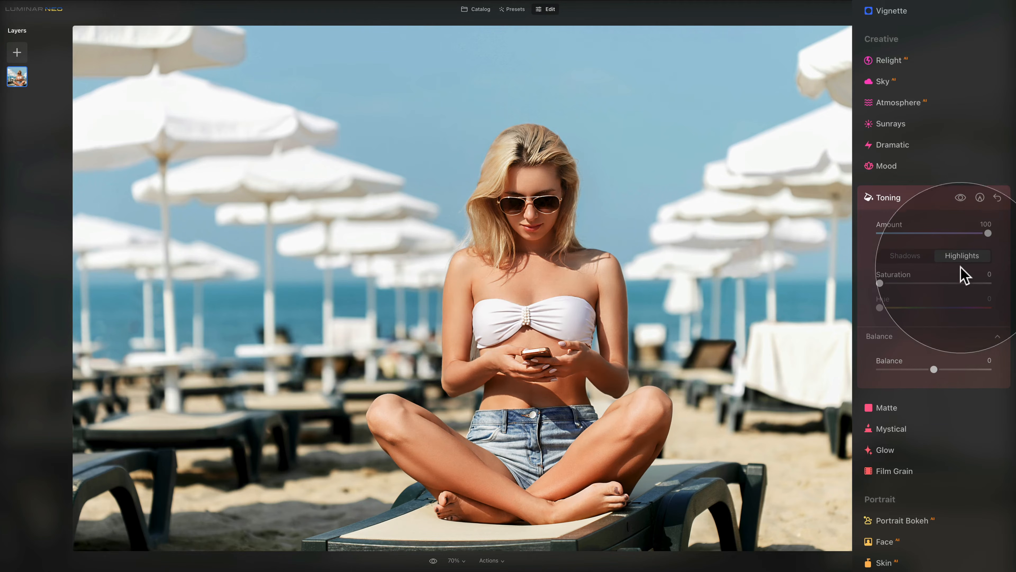
drag(880, 283, 992, 283)
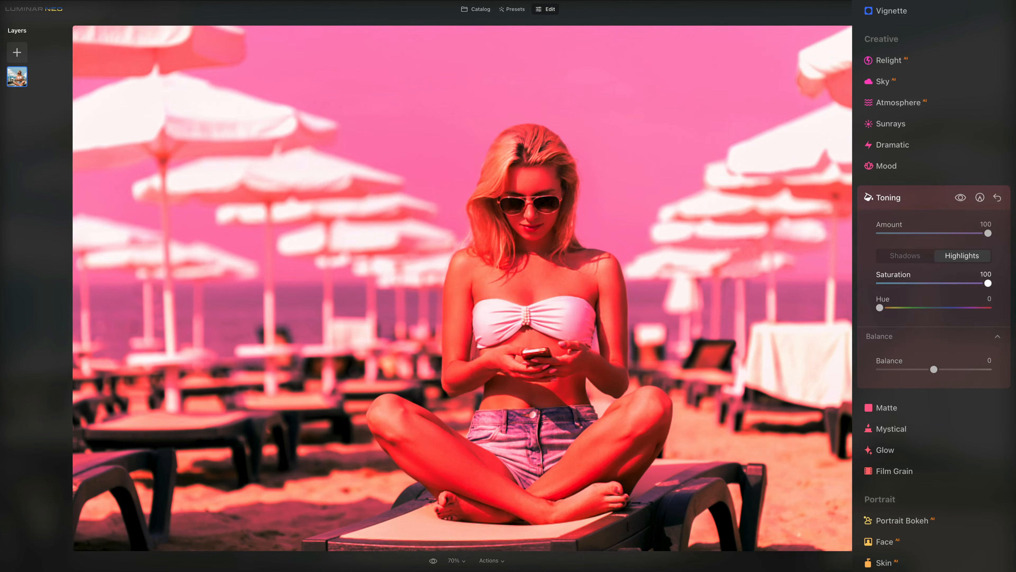
drag(884, 308, 941, 313)
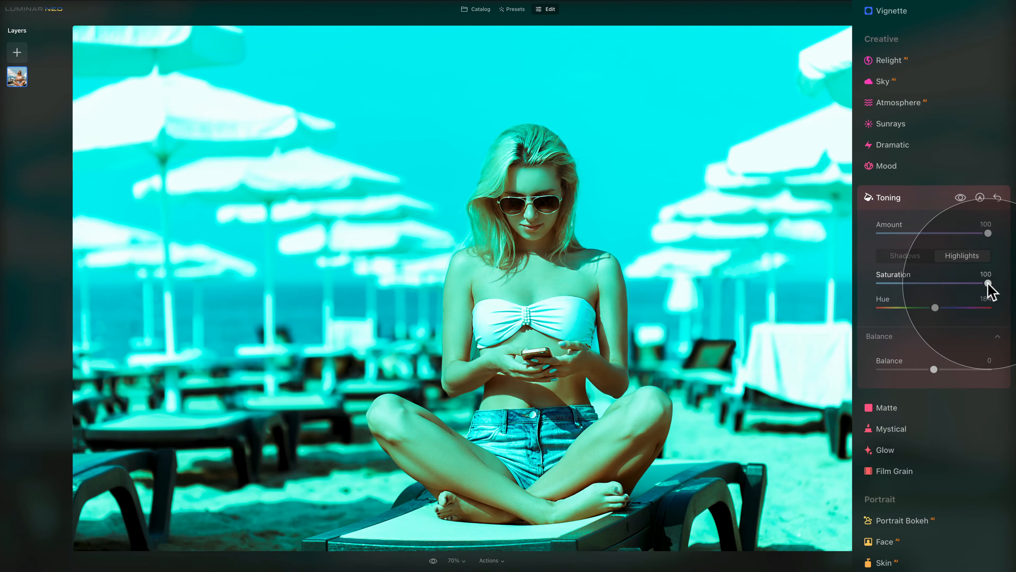
drag(986, 282, 914, 285)
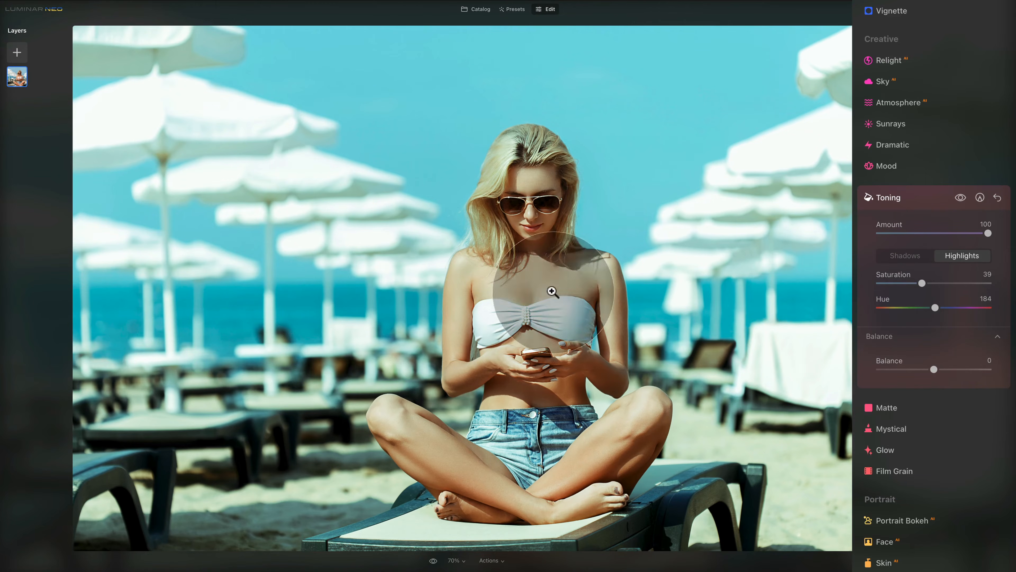
Tint the beach photo's shadows orange with Toning Saturation 68 and Hue 40
click(902, 257)
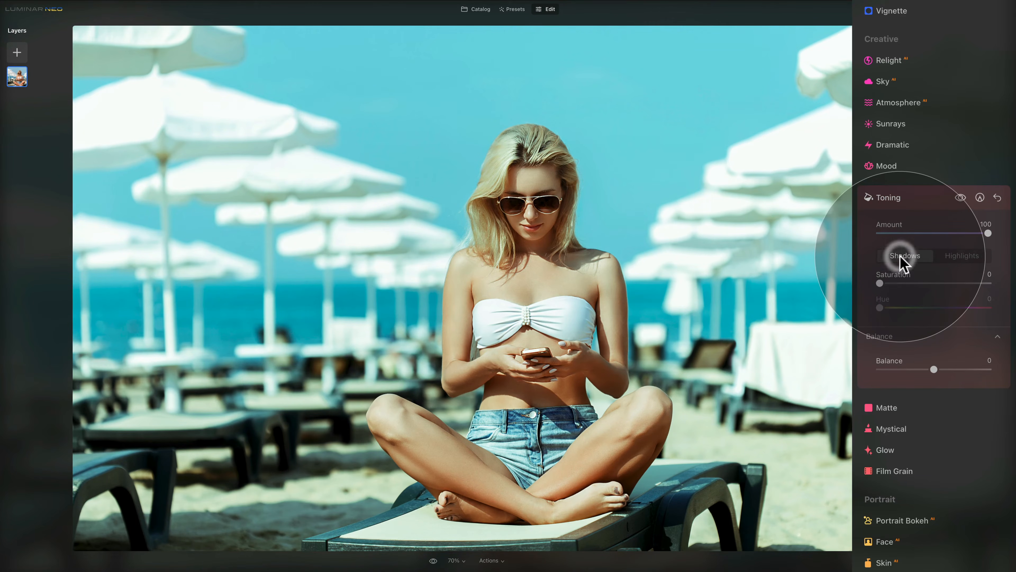
drag(880, 283, 990, 284)
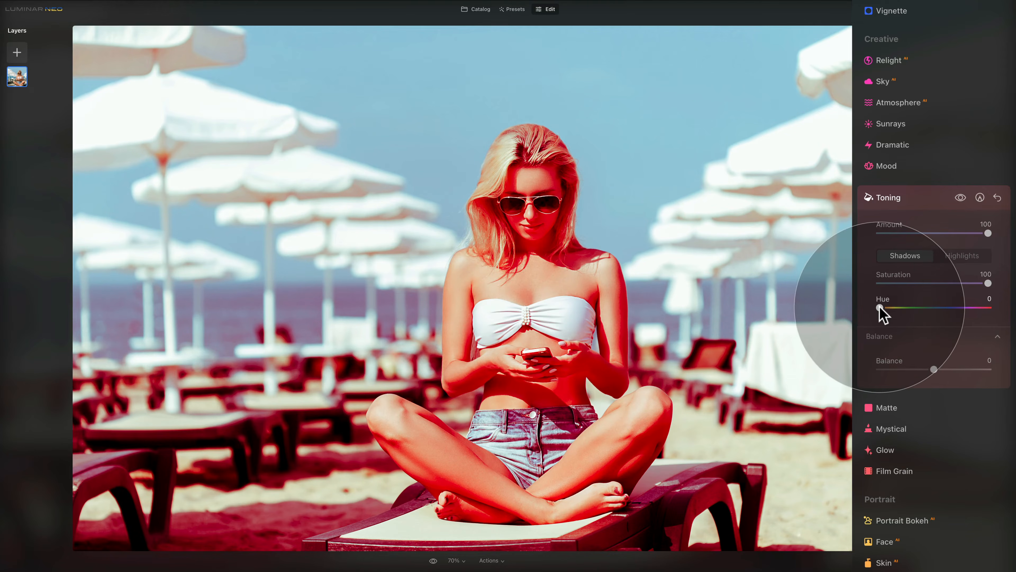
drag(880, 307, 892, 308)
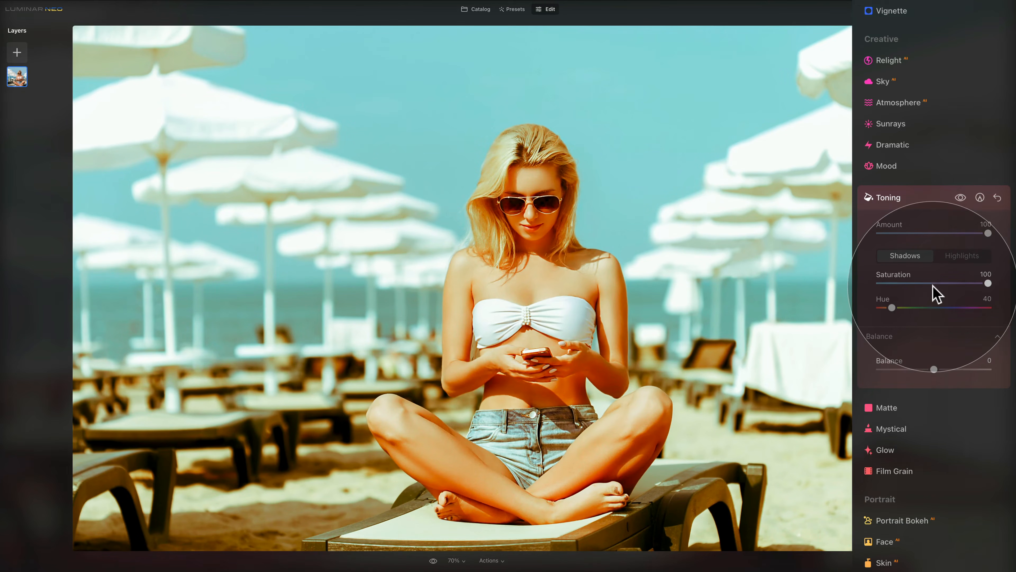
drag(982, 283, 945, 287)
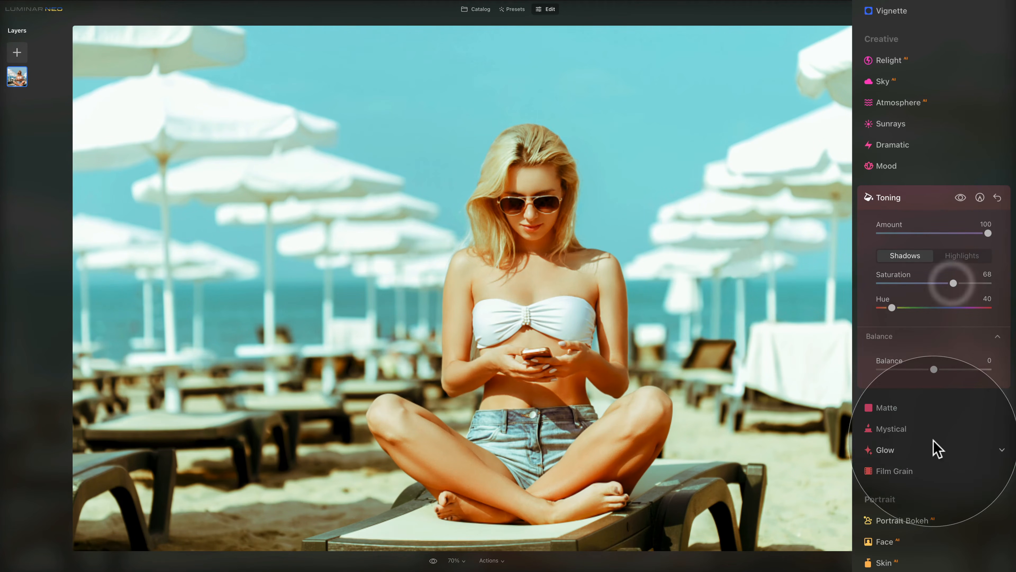
Set the beach photo's Toning Balance to -10 and Amount to 83, comparing the photo with and without the effect
drag(935, 370, 928, 369)
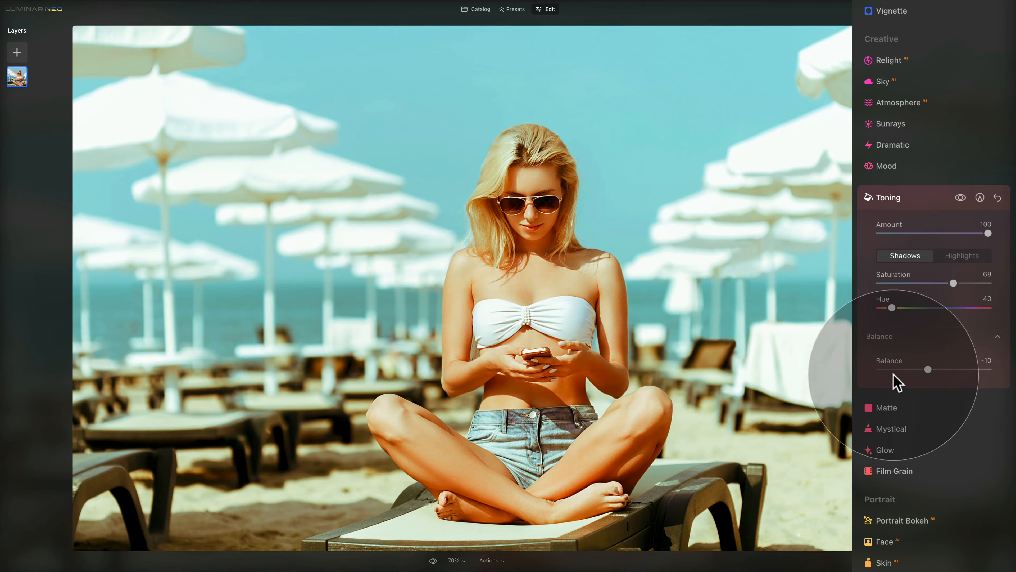
click(956, 256)
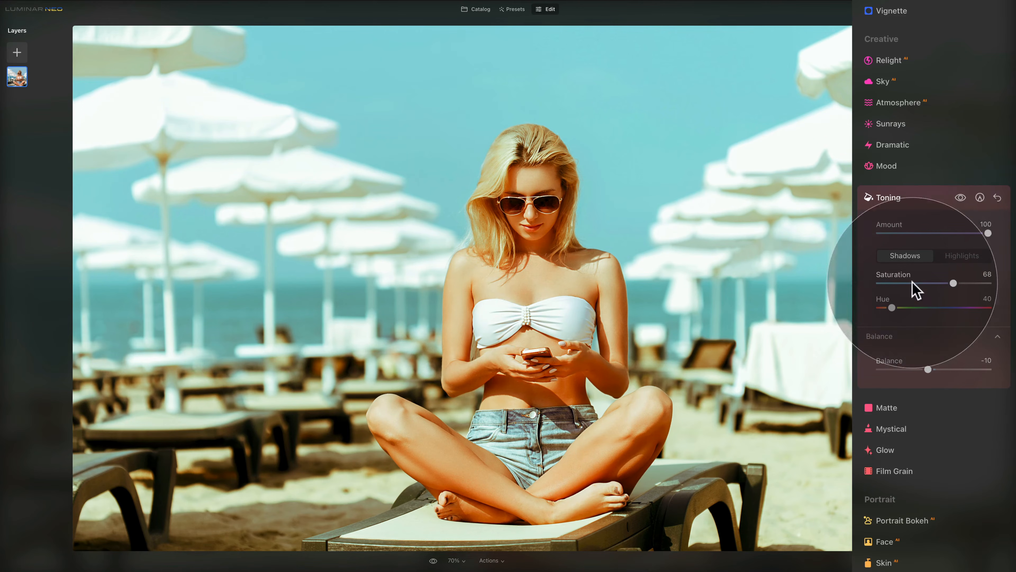
click(906, 256)
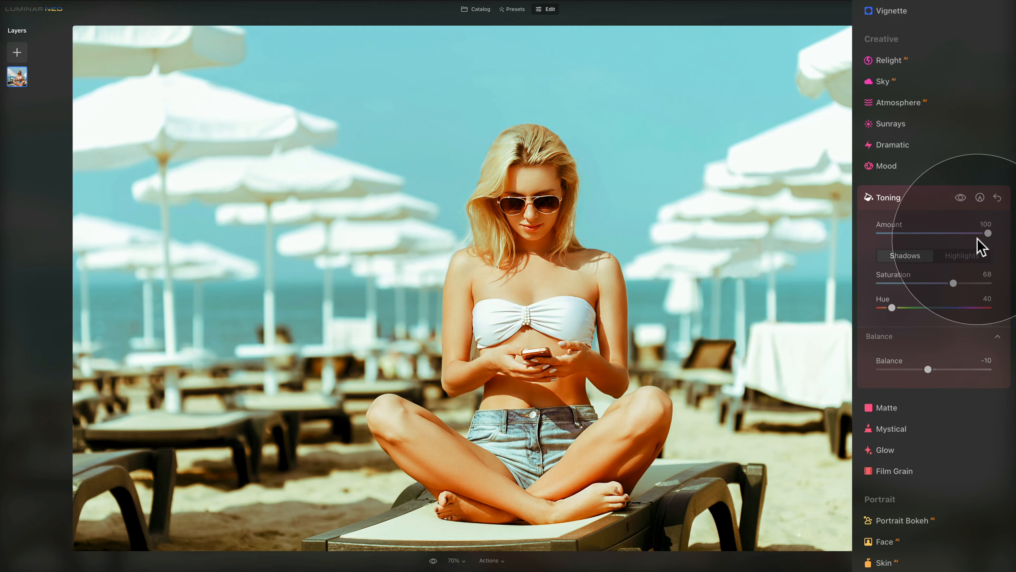
mouse_move(987, 233)
mouse_down()
mouse_move(959, 234)
mouse_move(969, 232)
mouse_up()
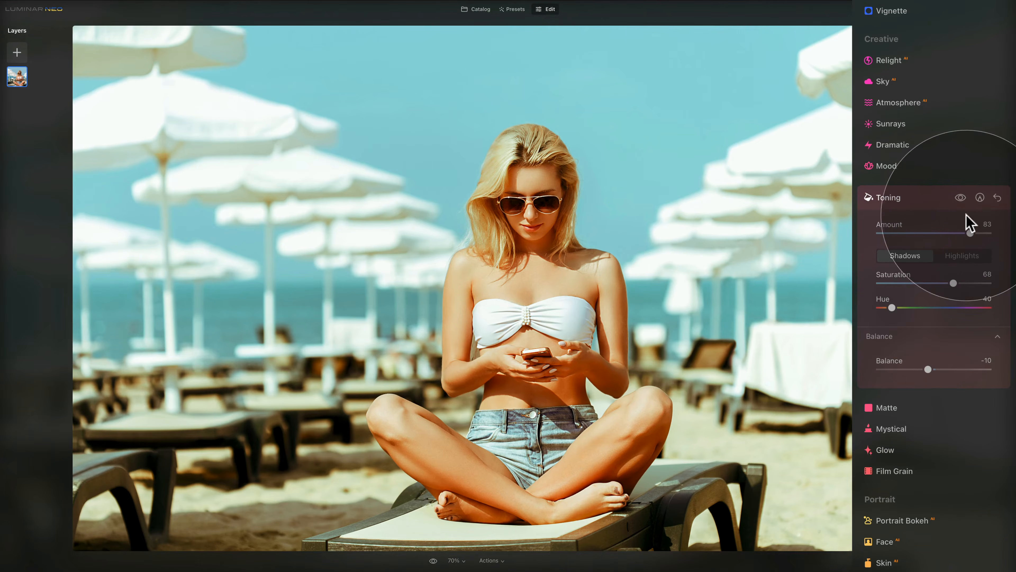
click(960, 197)
click(960, 197)
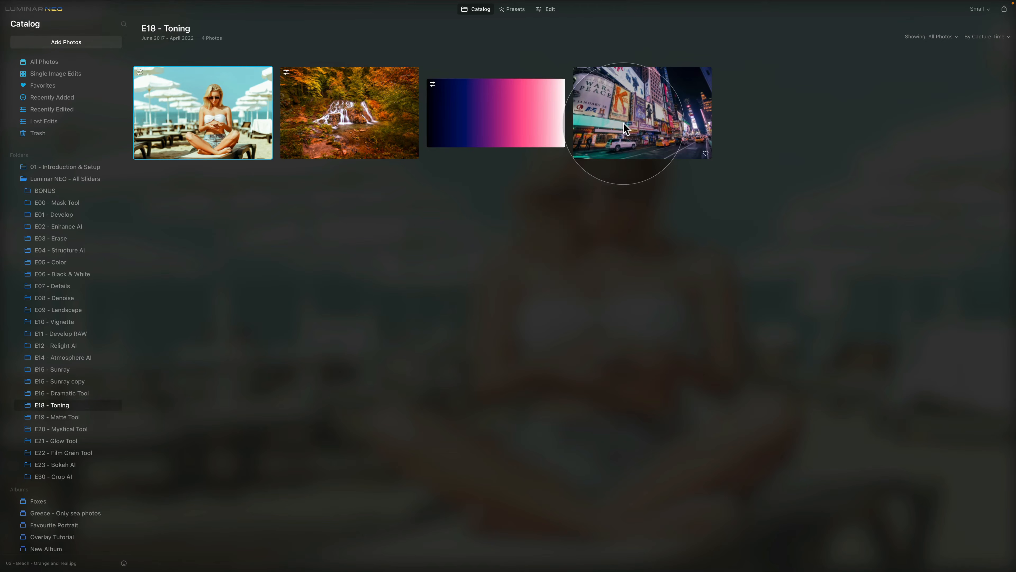
Open the night-time Times Square photo from the catalog for editing and bring up its Toning settings
click(614, 116)
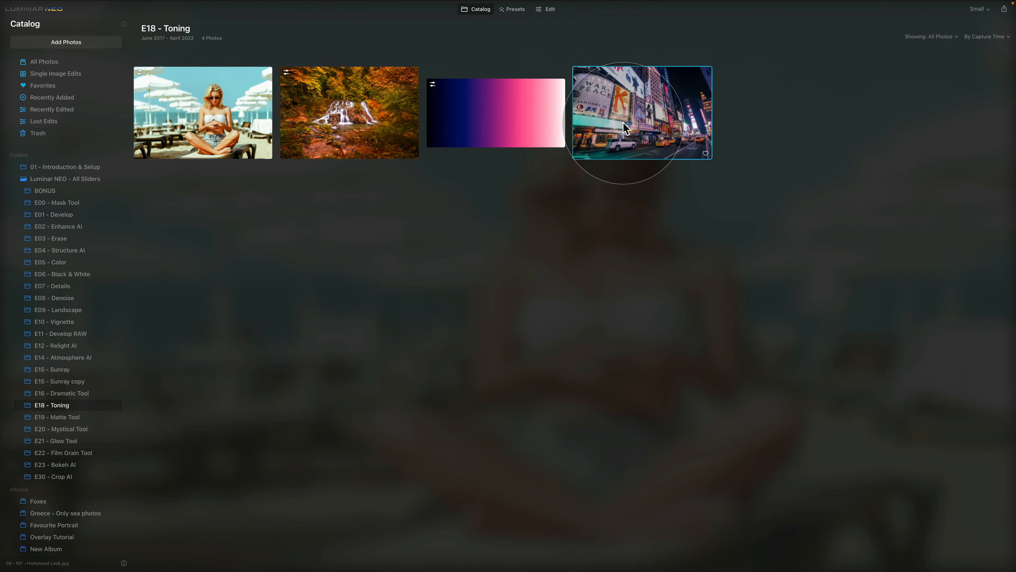
click(550, 10)
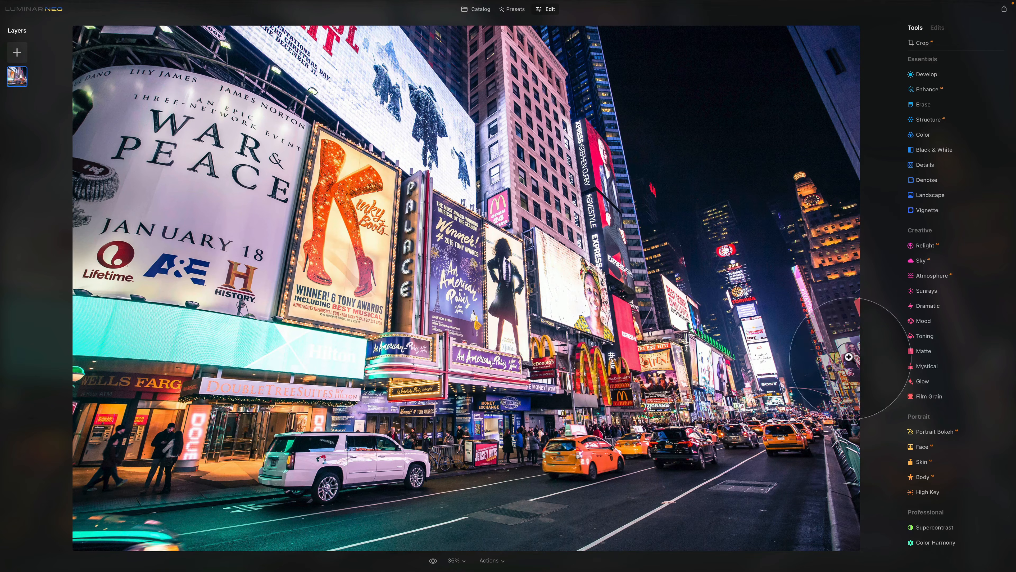
click(924, 336)
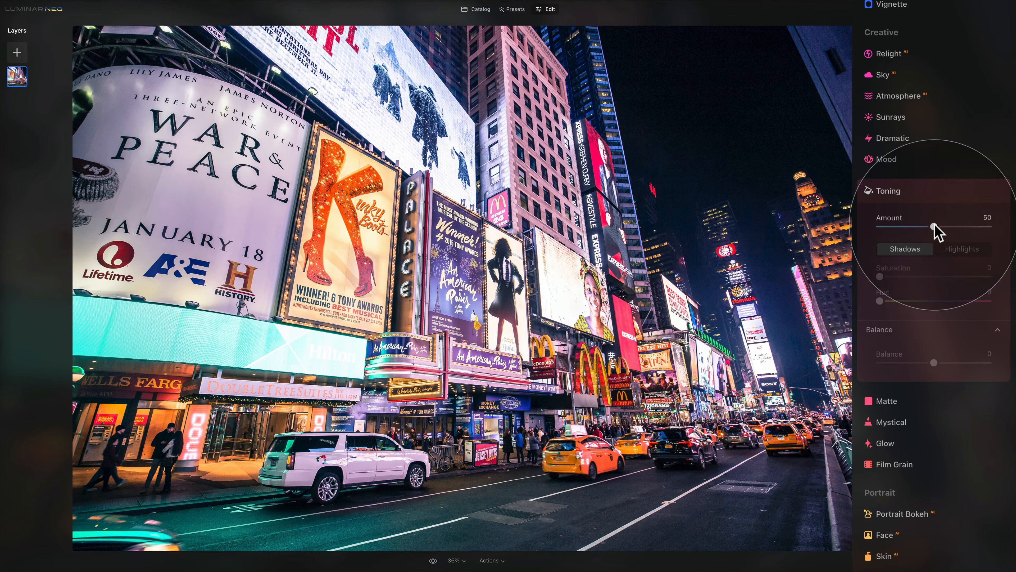
Set the Times Square photo's Toning Amount to 100 and tint its shadows green with Saturation 100 and Hue 137
drag(933, 226, 988, 226)
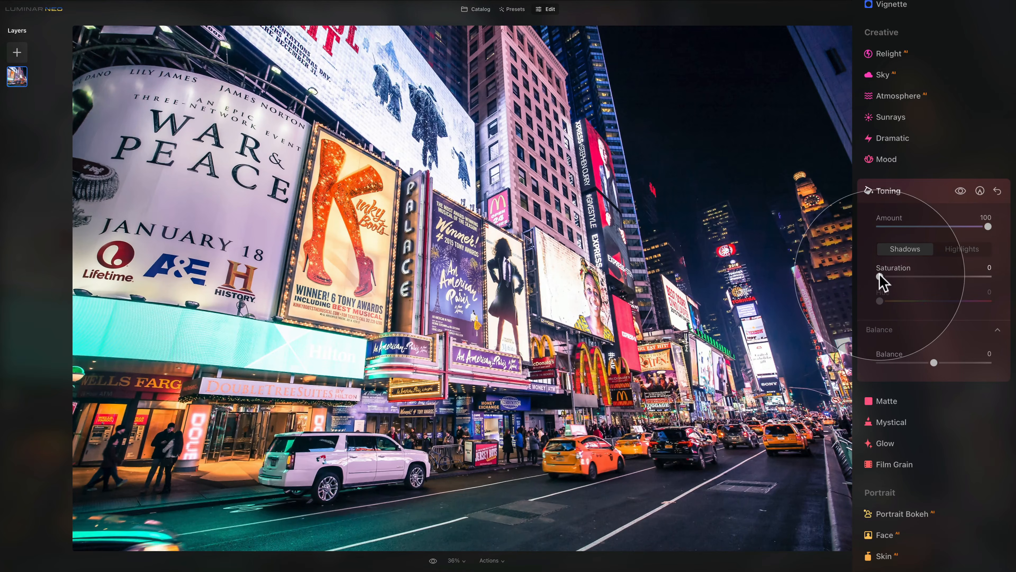
drag(880, 276, 988, 276)
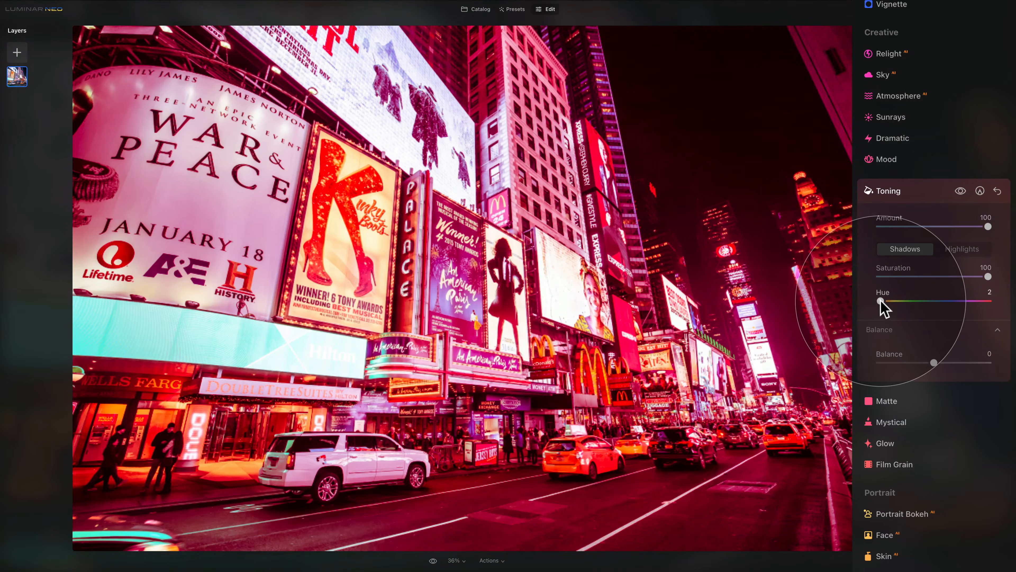
drag(880, 301, 923, 307)
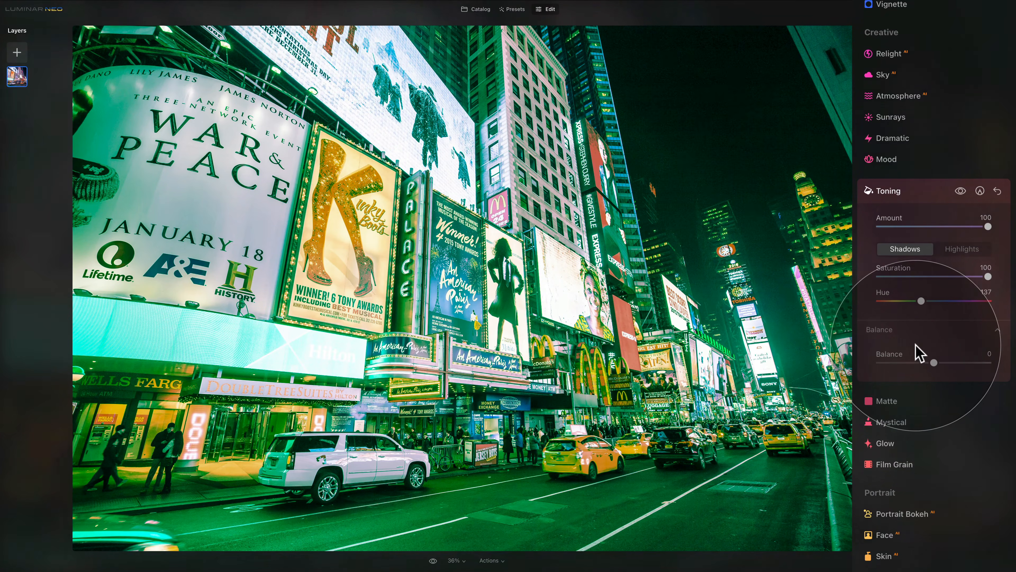
Tint the Times Square photo's highlights orange with Toning Saturation 70 and Hue 37
click(956, 252)
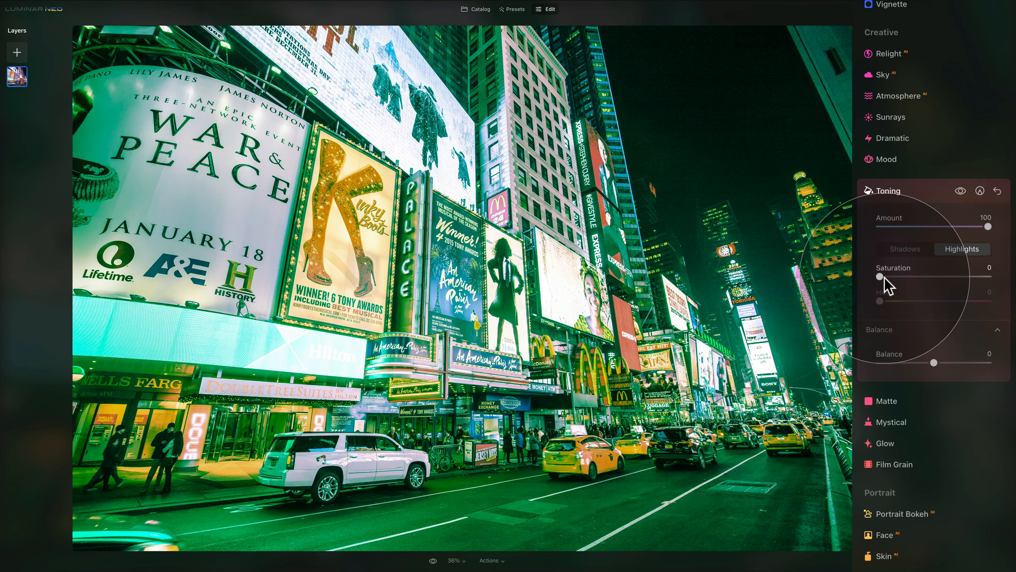
drag(880, 276, 988, 276)
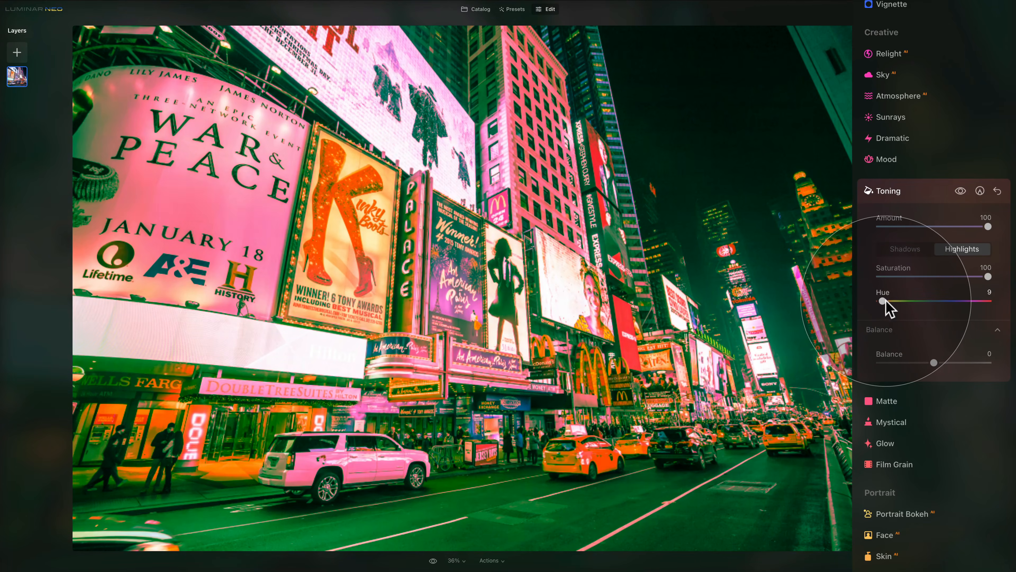
drag(880, 301, 891, 302)
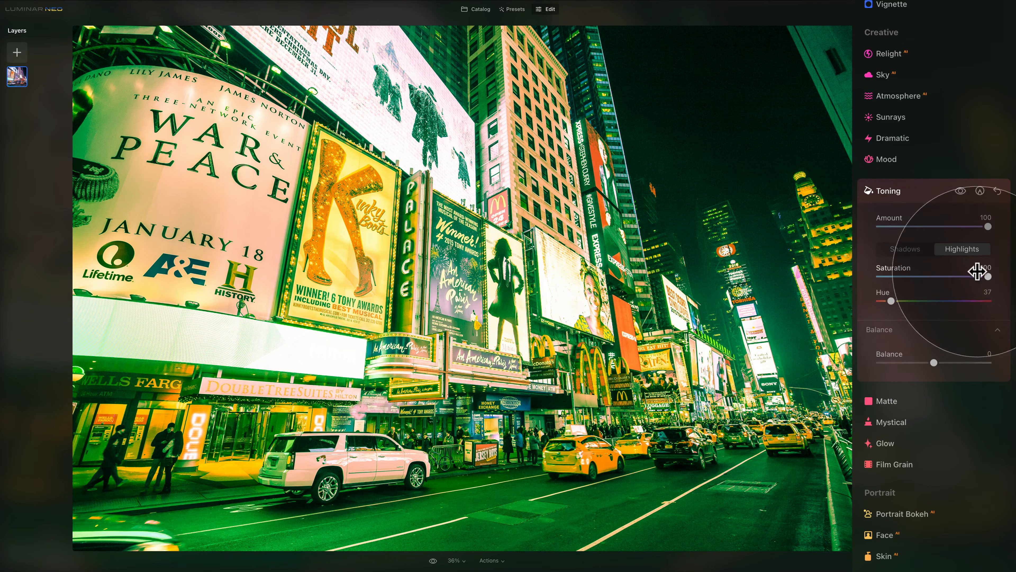
drag(988, 276, 953, 276)
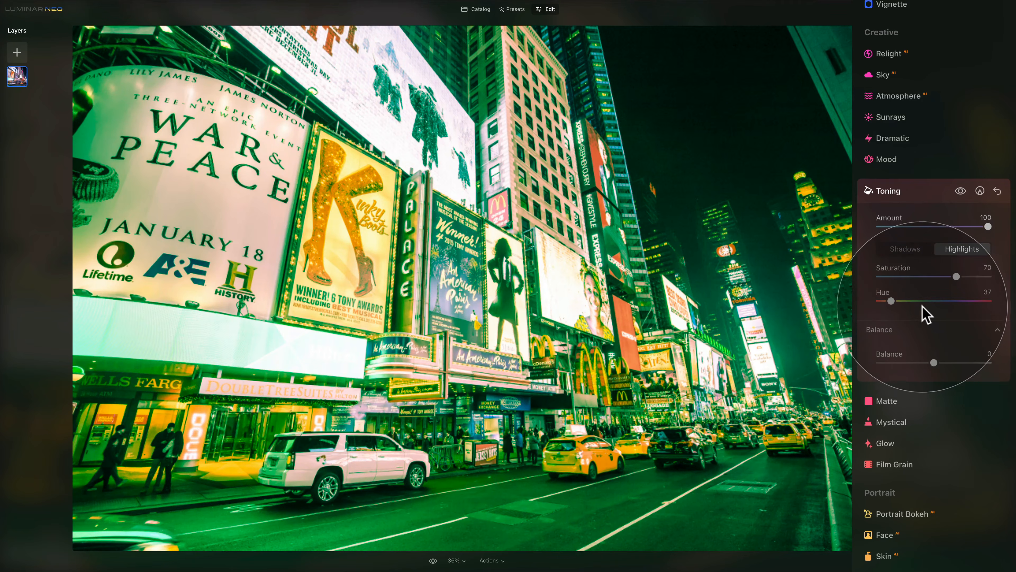
Reduce the Times Square photo's Toning Saturation to 54 for the shadows and 62 for the highlights
click(905, 249)
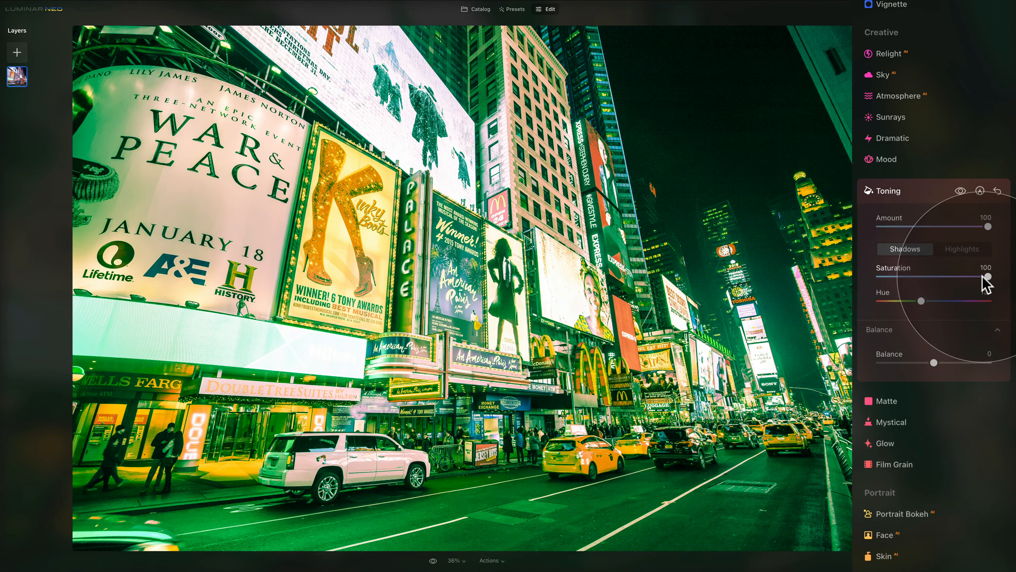
drag(979, 277, 944, 277)
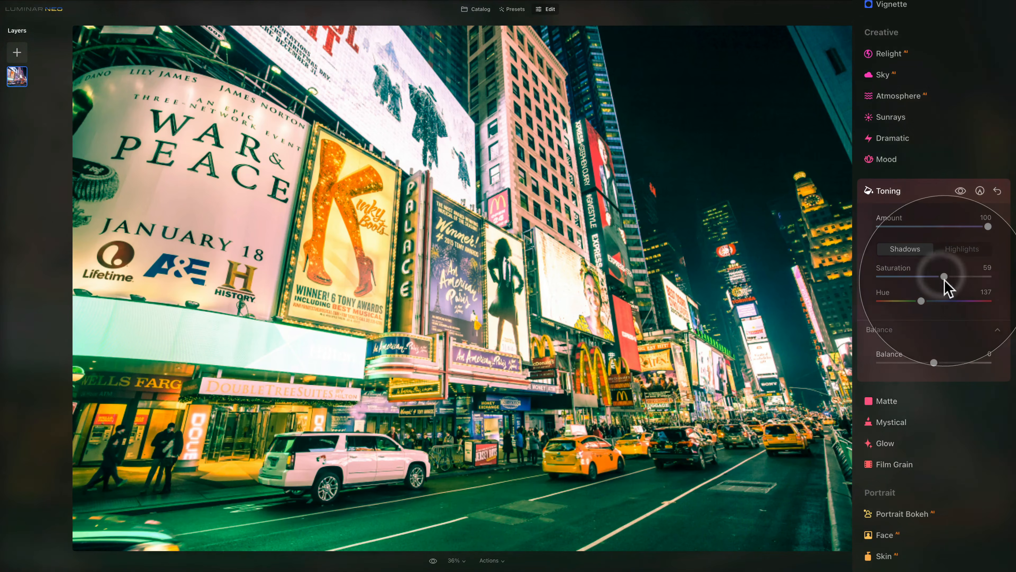
click(956, 192)
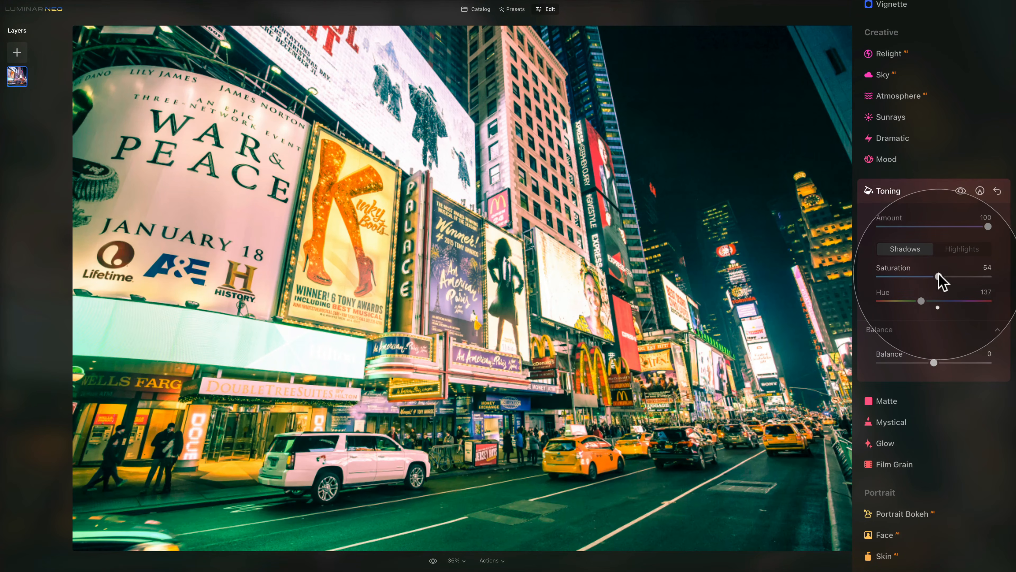
click(951, 250)
drag(955, 277, 946, 277)
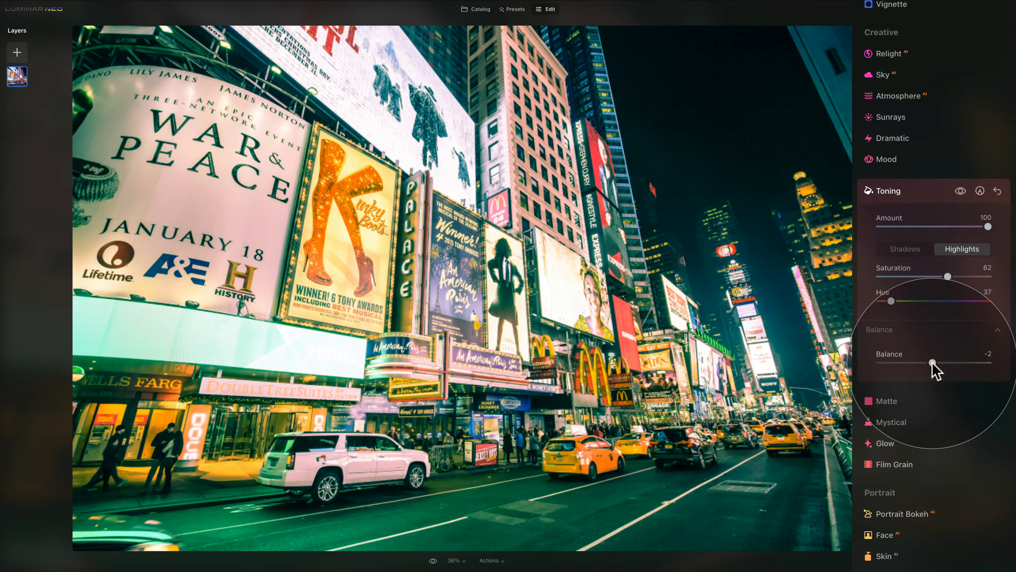
Set the Times Square photo's Toning Balance to 4 and compare the photo with and without the effect
drag(934, 363, 937, 363)
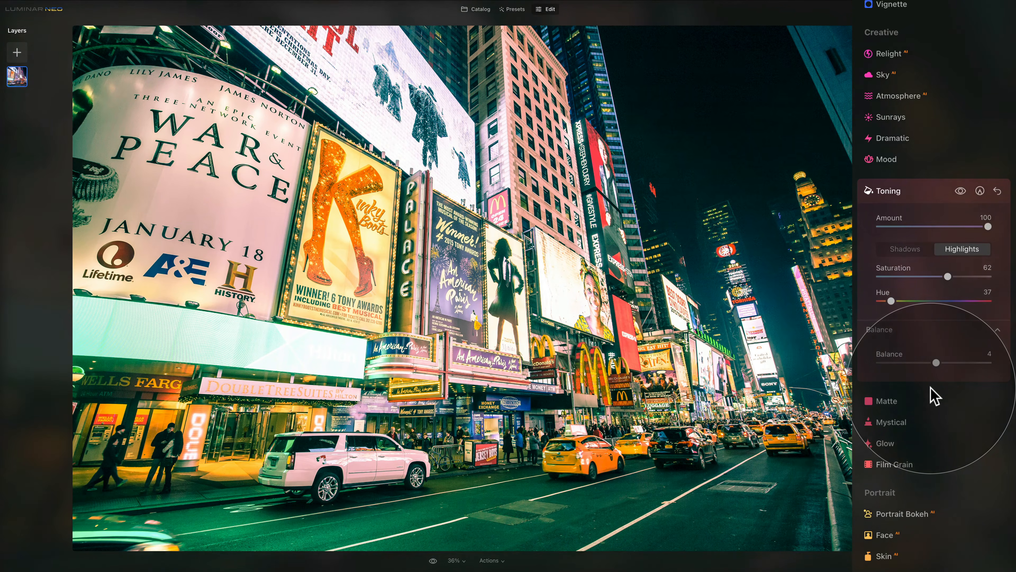
click(959, 191)
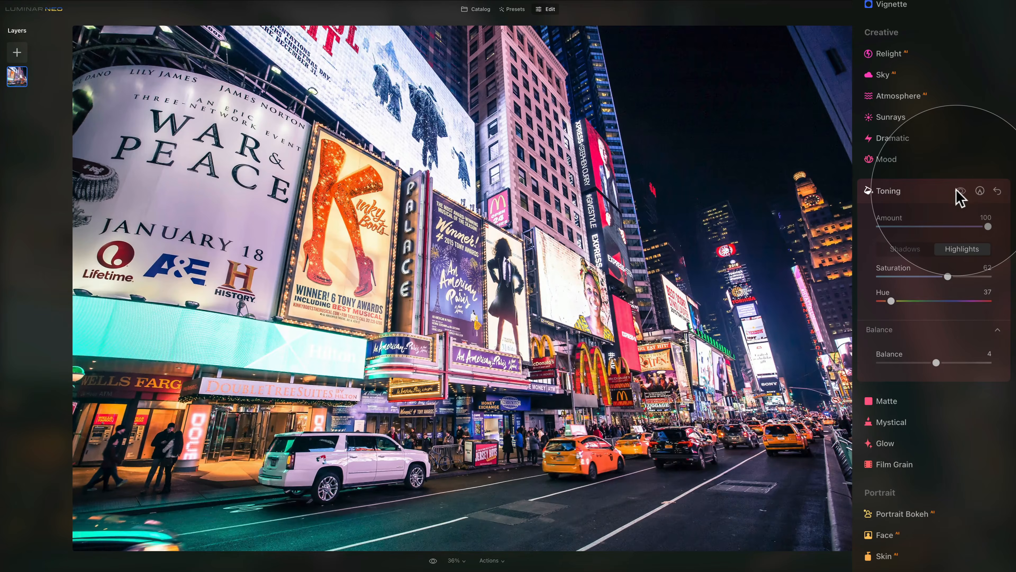
click(960, 191)
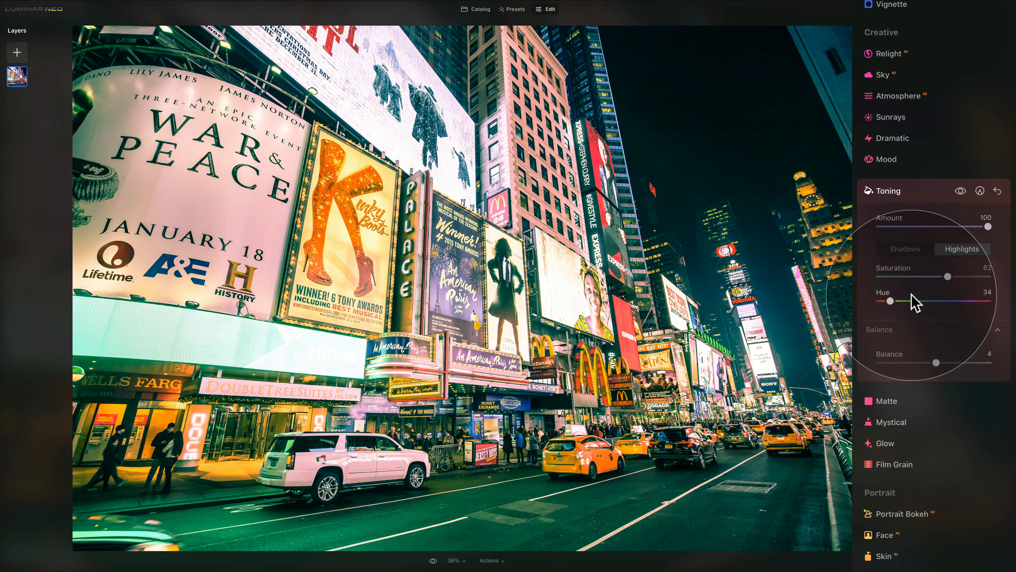
Change the highlights to a magenta tone with Hue 311 and Saturation 57, compare with the original, and show the shadow settings
drag(891, 301, 941, 277)
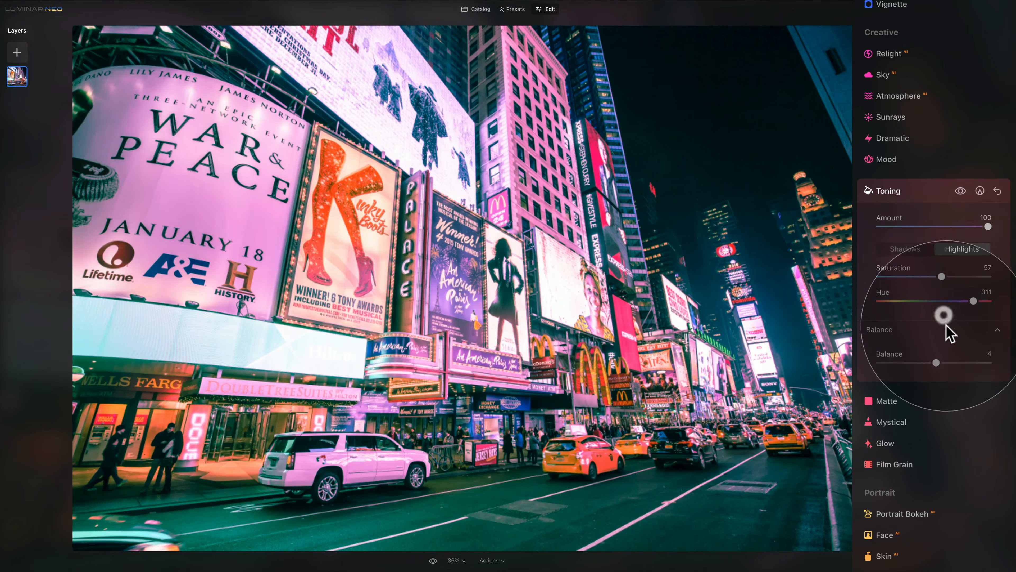
click(960, 191)
click(960, 190)
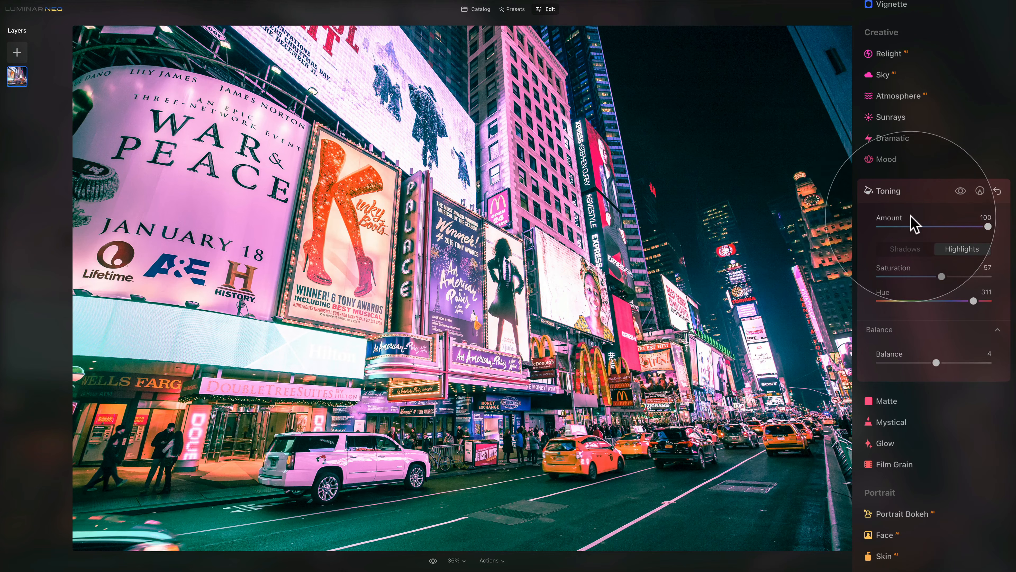
click(893, 250)
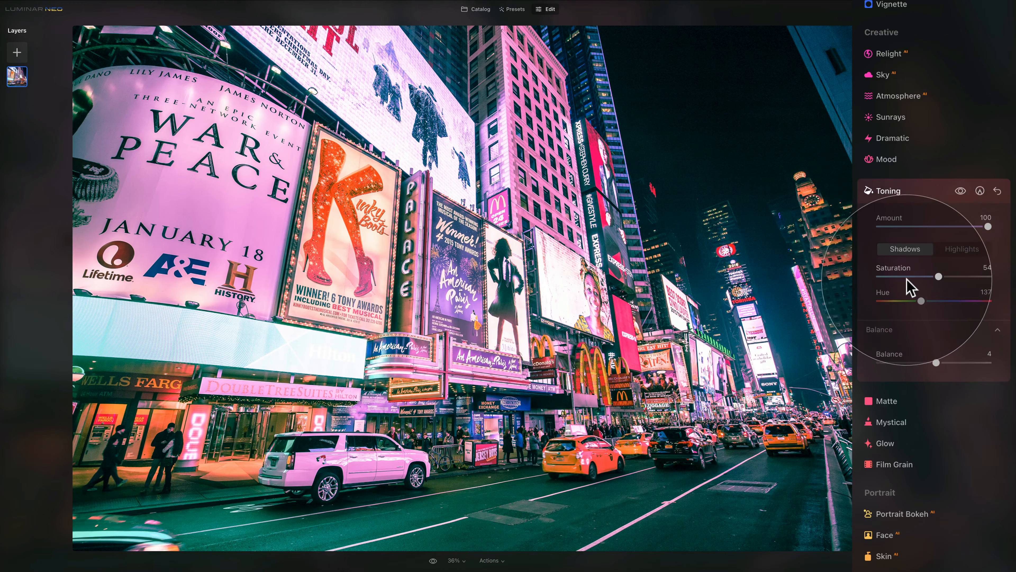